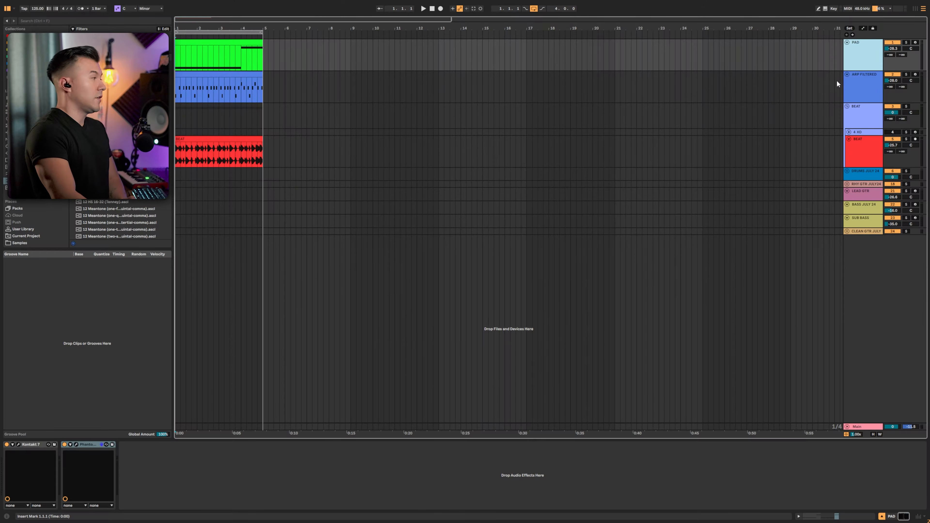
- Duplicate the four-bar PAD, ARP FILTERED and BEAT clips once so they extend to bar 9
click(860, 74)
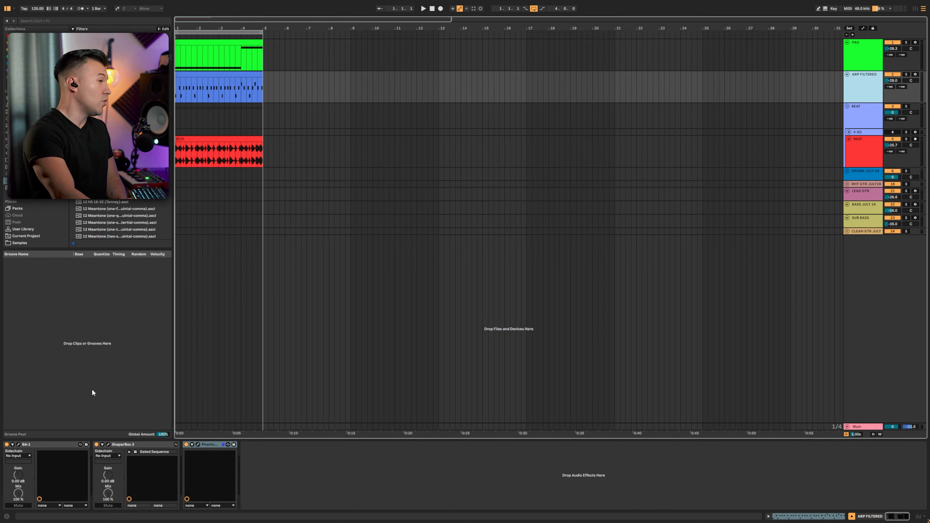
click(868, 149)
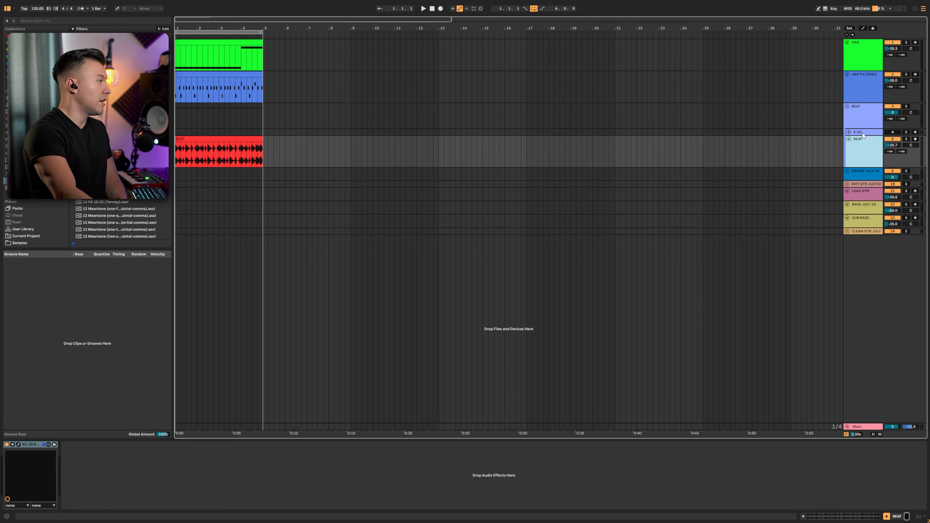
click(217, 33)
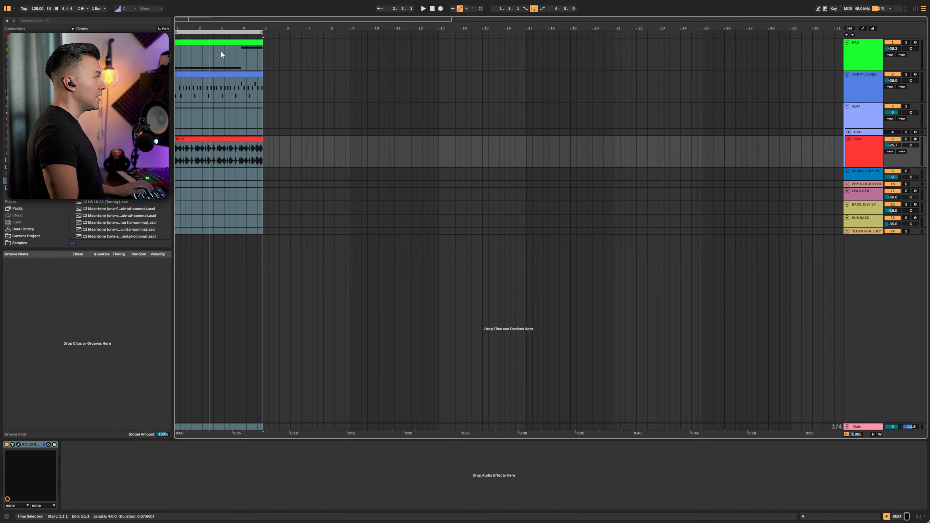
click(221, 54)
shift+click(222, 140)
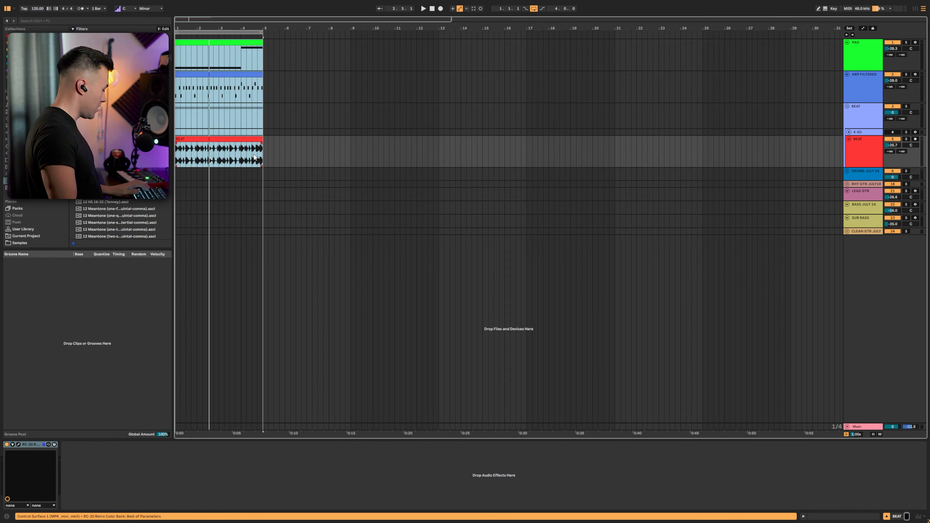
key(ctrl+d)
key(ctrl+d)
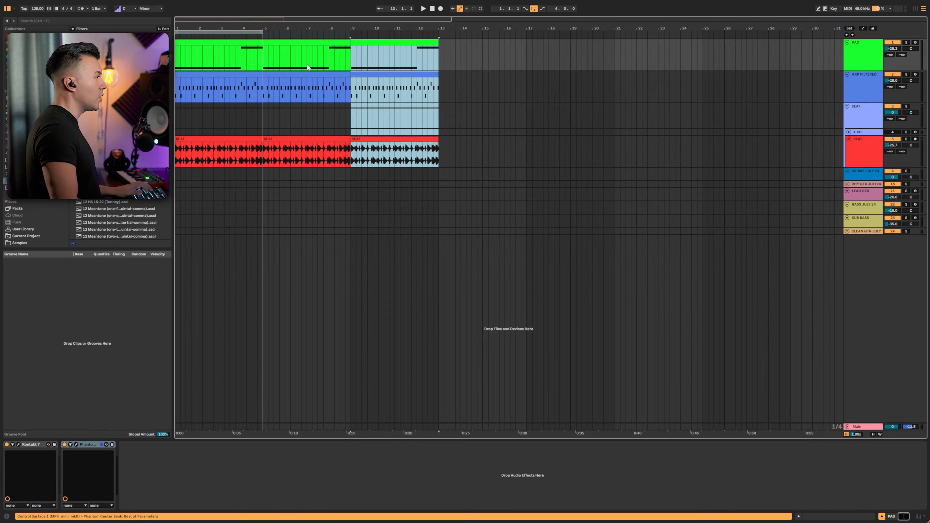
key(ctrl+z)
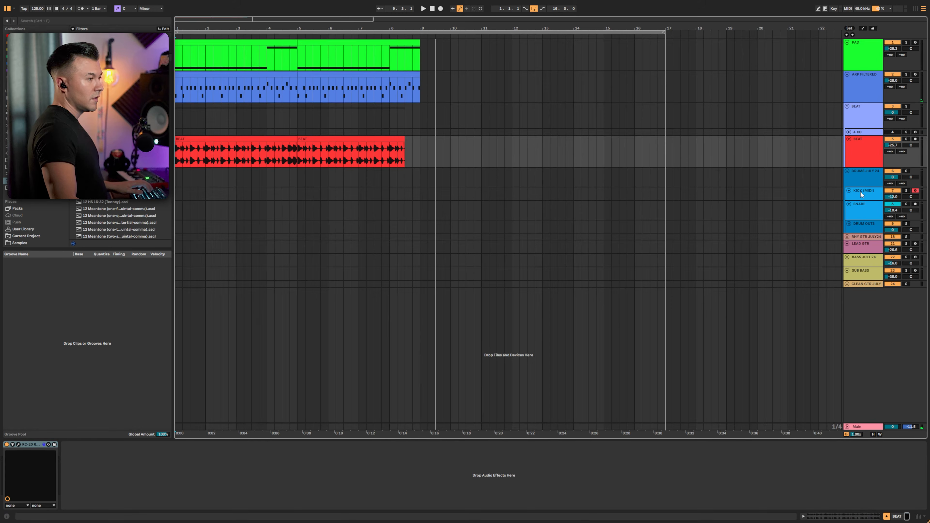
- Insert an empty half-bar MIDI clip on the KICK (MIDI) track from 8.3.1 to 9.1.1
click(861, 191)
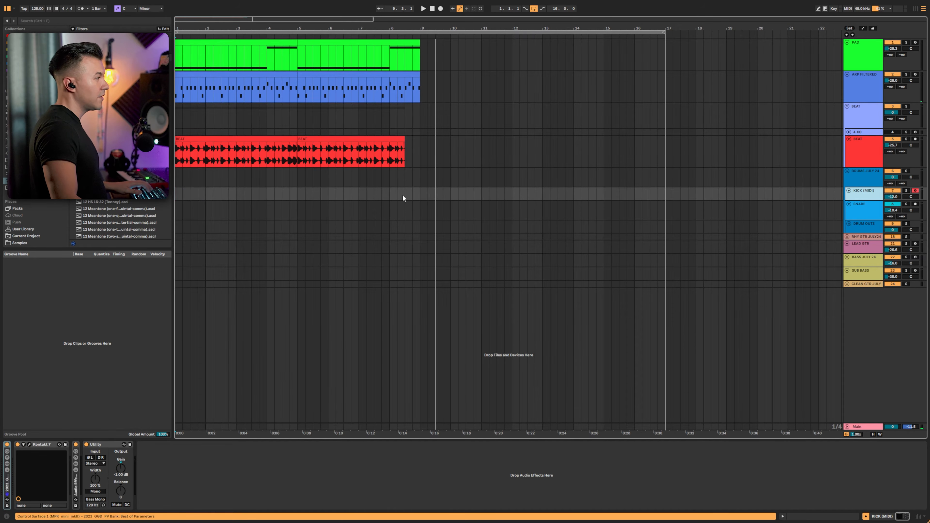
drag(403, 196, 425, 194)
key(ctrl+shift+m)
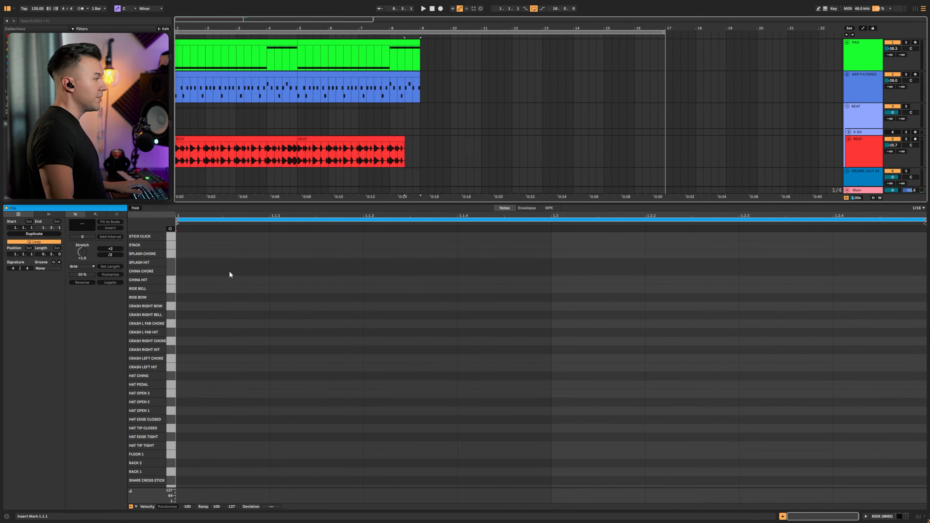
scroll(215, 427, down, 3)
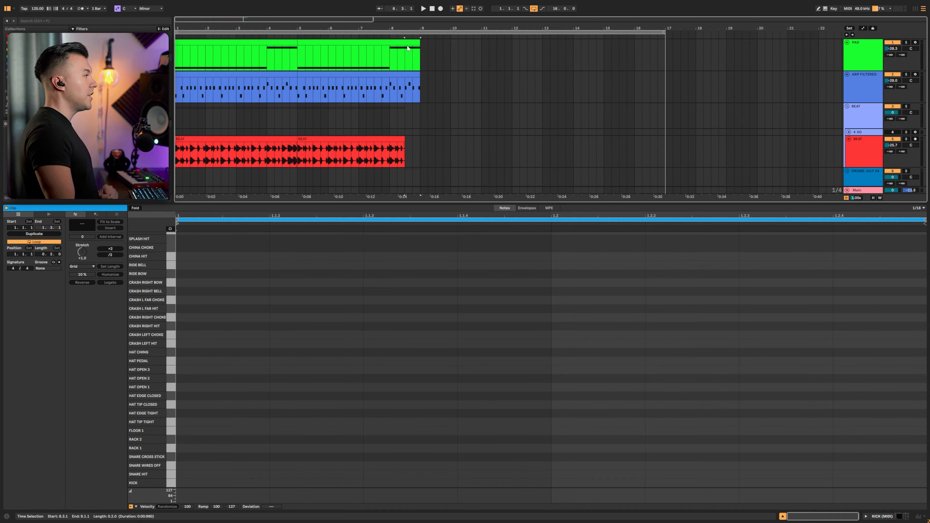
- Examine the BA-1 and ShaperBox 3 plug-in settings on the ARP FILTERED track
click(871, 91)
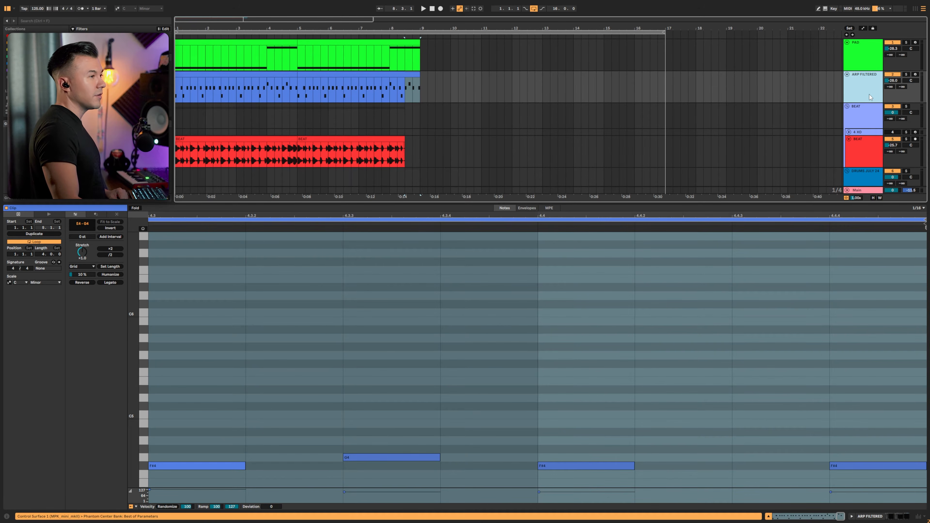
click(867, 90)
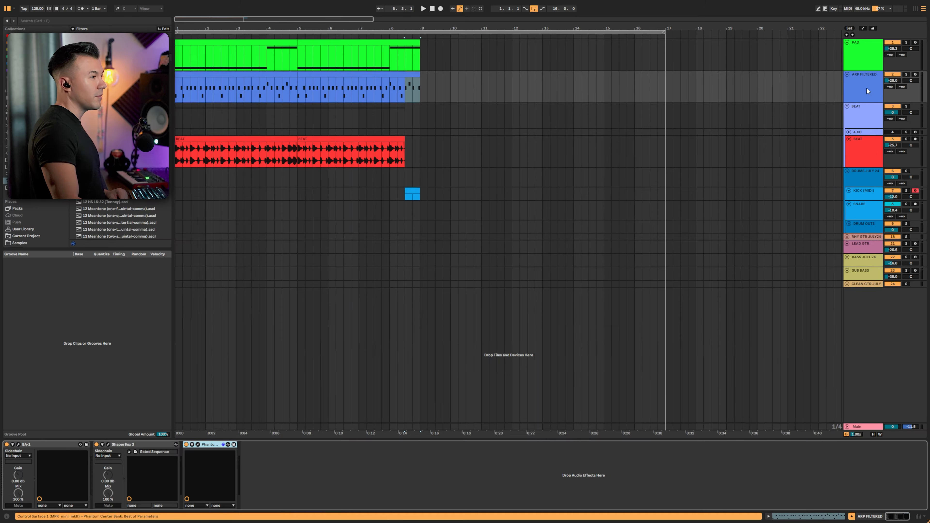
click(19, 444)
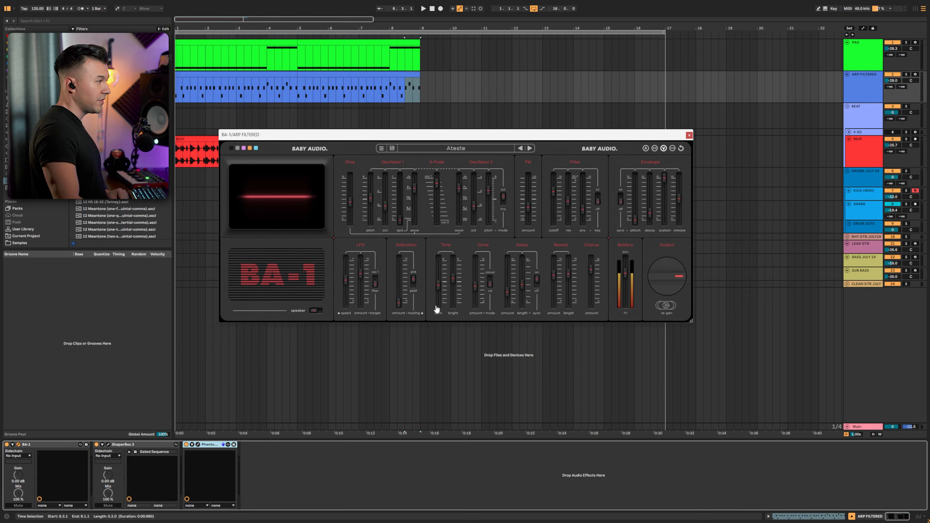
click(689, 134)
click(108, 444)
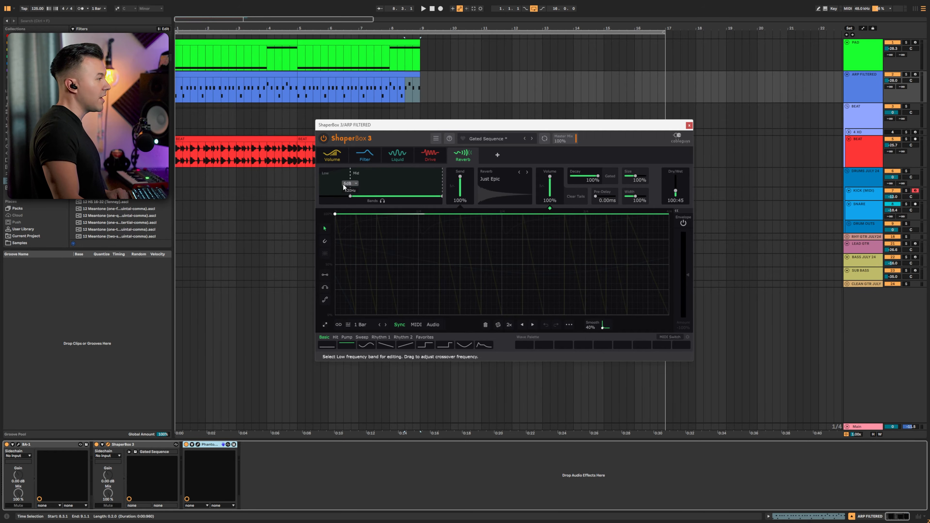
click(689, 126)
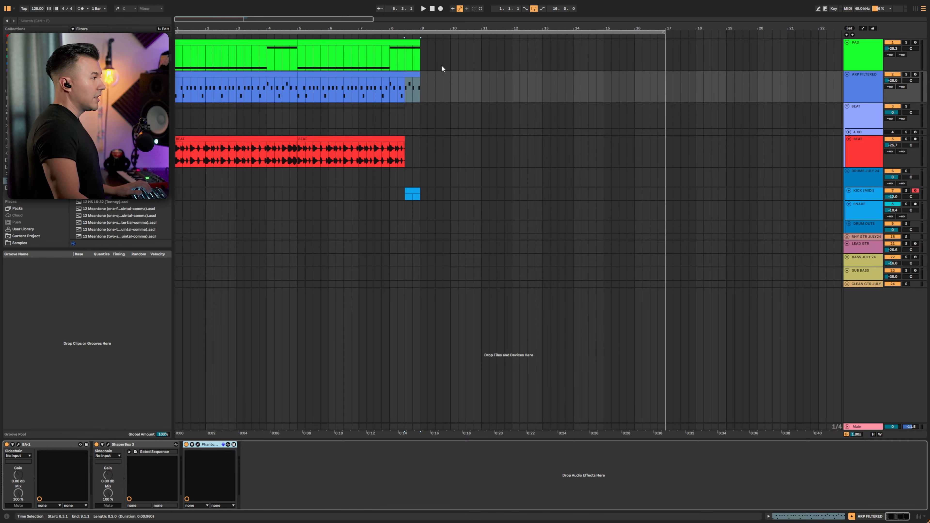
- Write a drum fill in the half-bar KICK (MIDI) clip, starting with two snare hits followed by kicks
drag(409, 22, 426, 253)
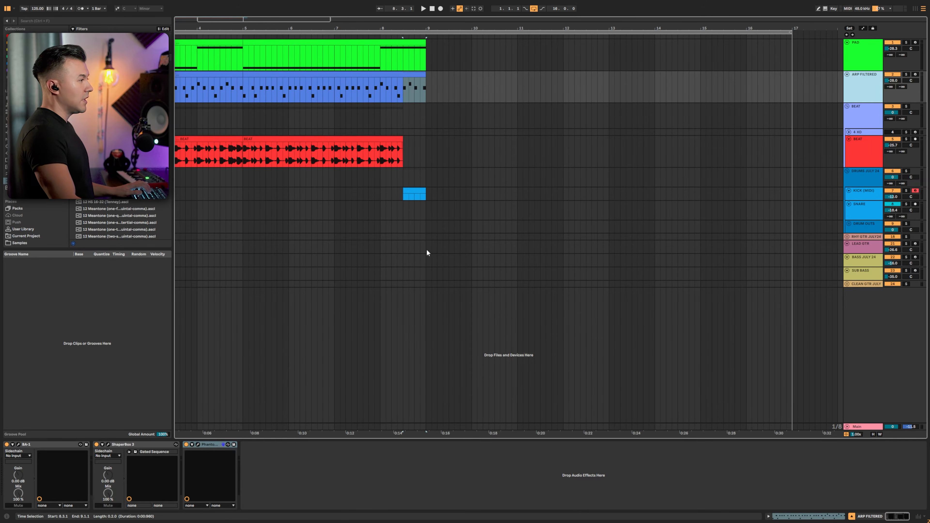
double_click(417, 187)
double_click(191, 475)
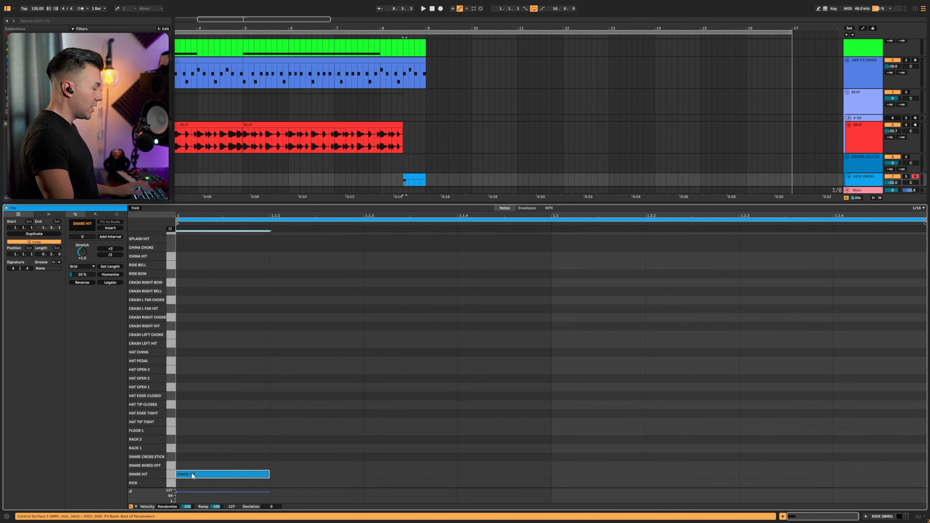
drag(228, 473, 256, 473)
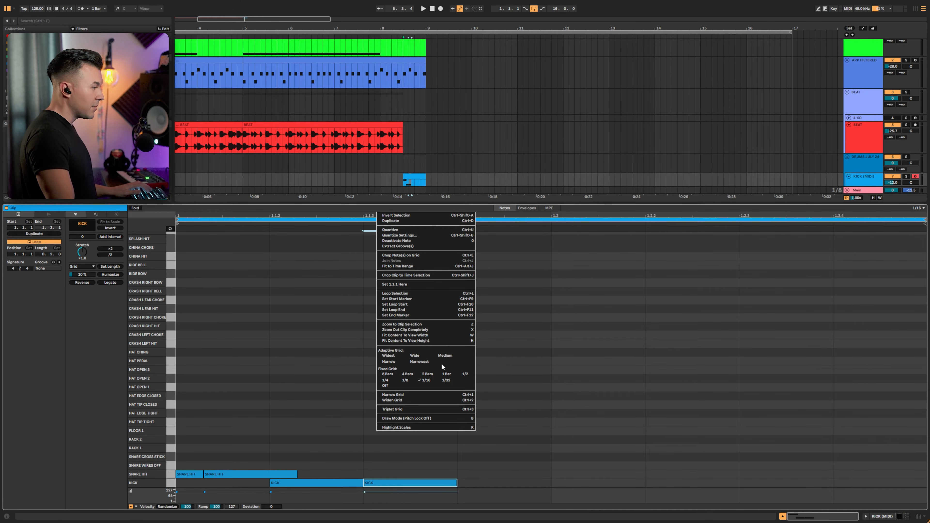
click(281, 356)
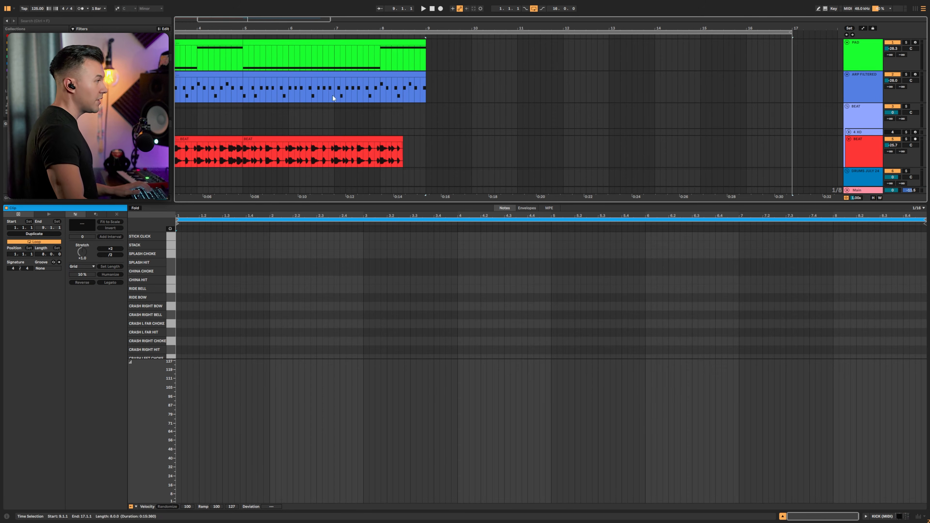
- Duplicate the last four-bar ARP FILTERED and PAD clips into bars 9 to 12
click(333, 97)
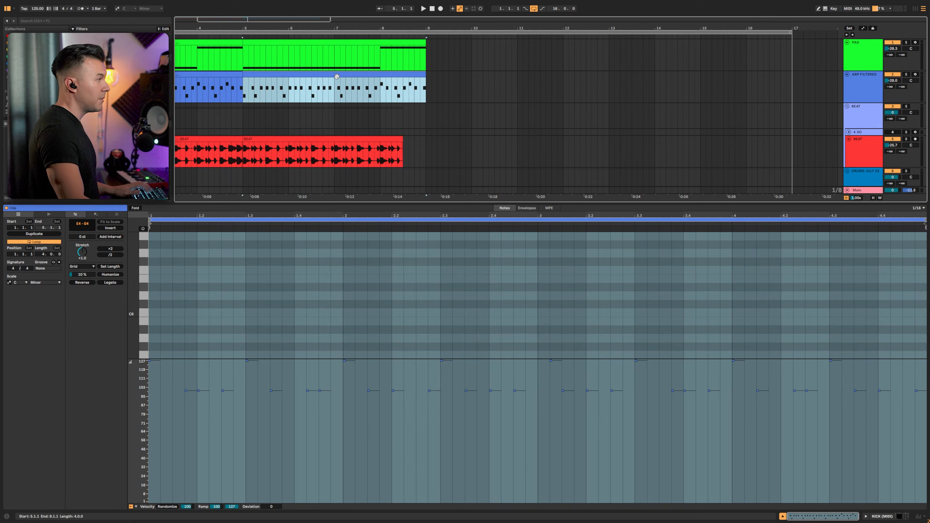
key(ctrl+d)
click(403, 55)
key(ctrl+d)
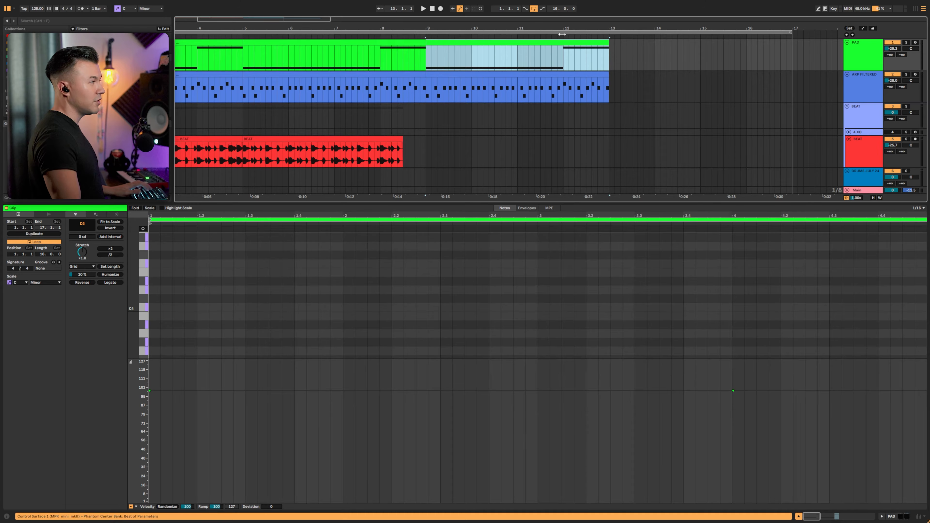
double_click(496, 43)
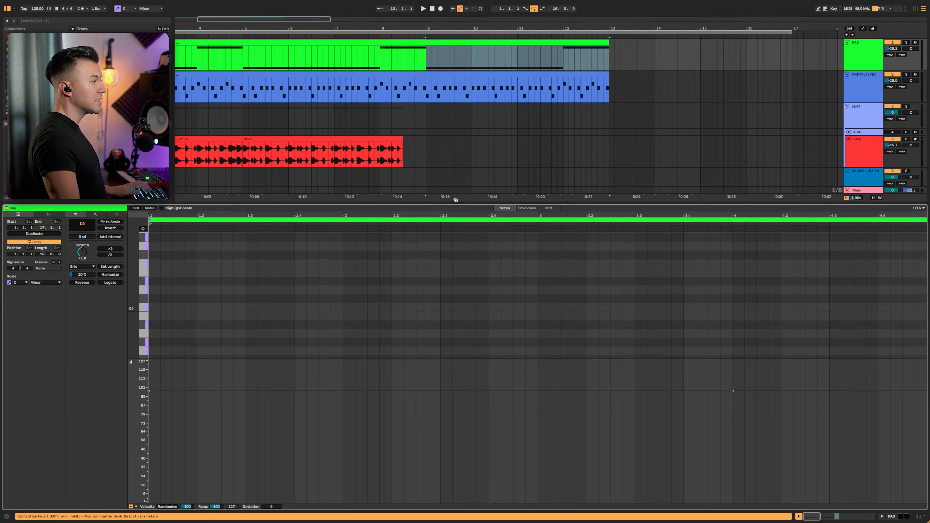
- On a 1/8 grid, draw kicks on beats 1 and 3 and snare hits on beats 2 and 4 in the eight-bar drum clip's first bar
scroll(378, 304, down, 4)
scroll(361, 301, up, 1)
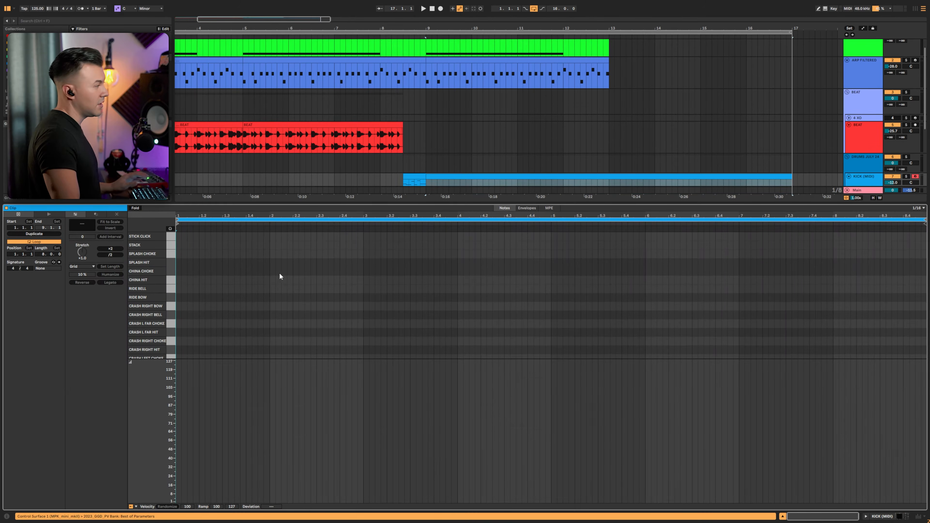
scroll(280, 277, down, 5)
right_click(246, 270)
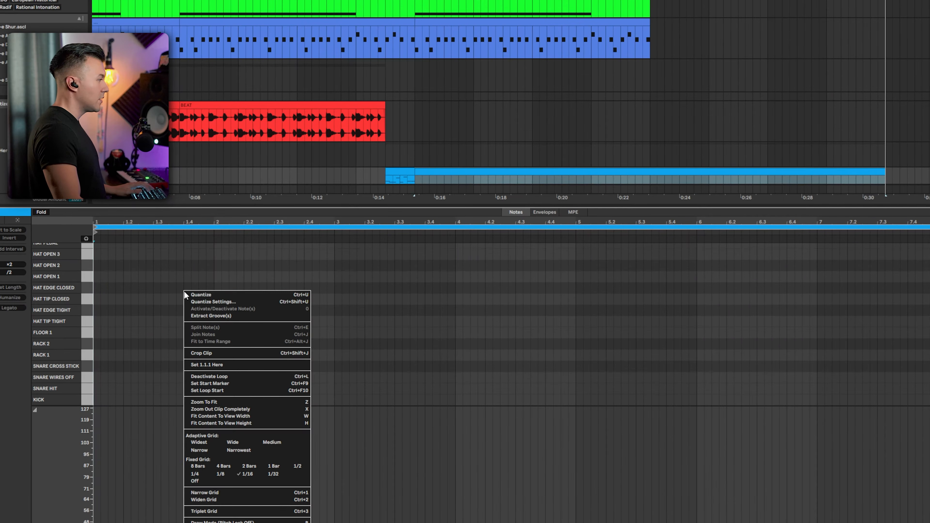
click(221, 474)
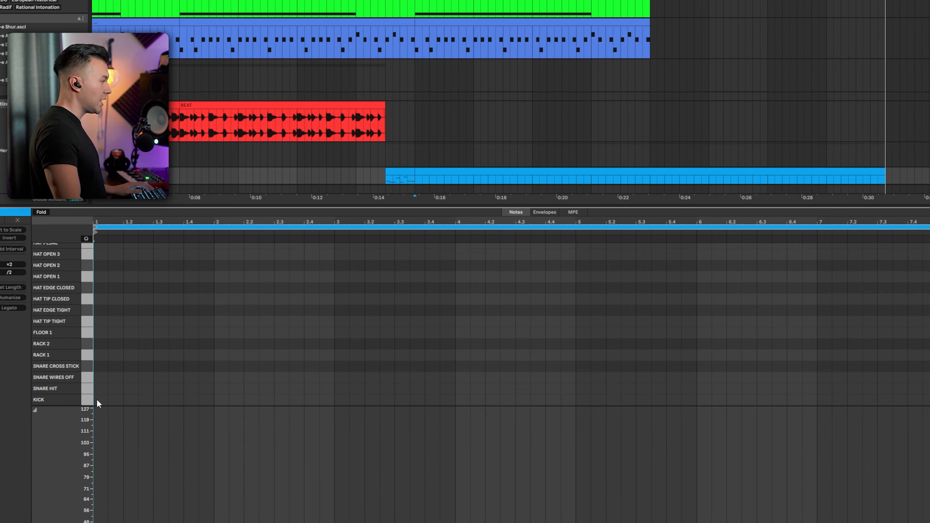
click(96, 399)
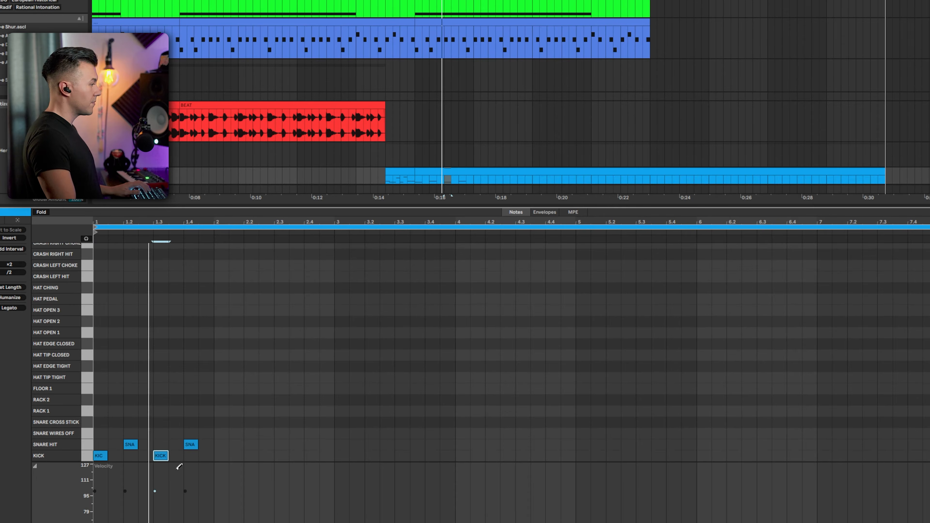
- Add sixteenth-note kicks just before and after beat 2 of the first bar, auditioning the pattern
key(space)
click(117, 456)
key(space)
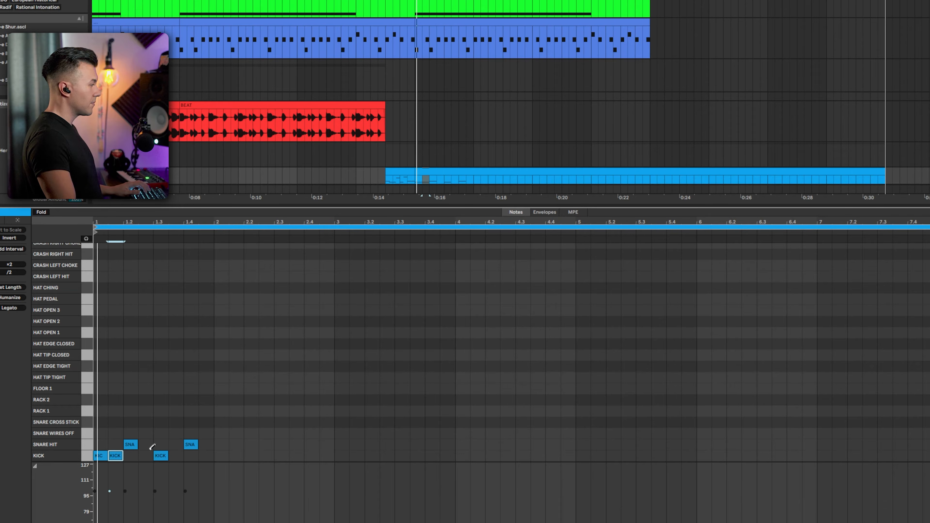
key(space)
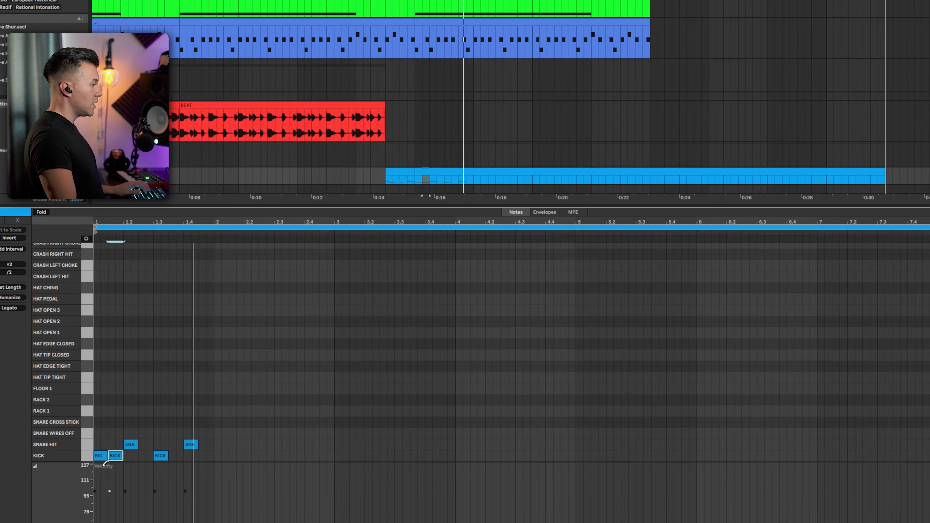
click(116, 455)
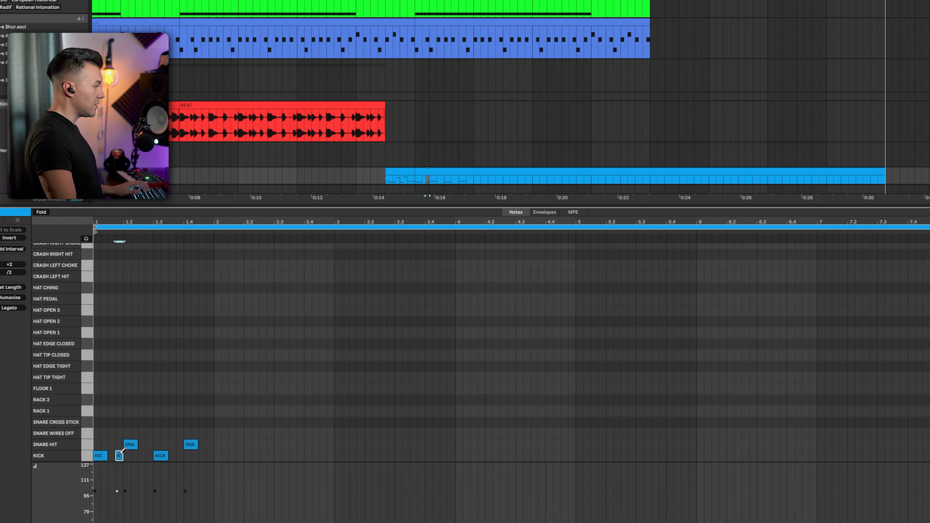
key(space)
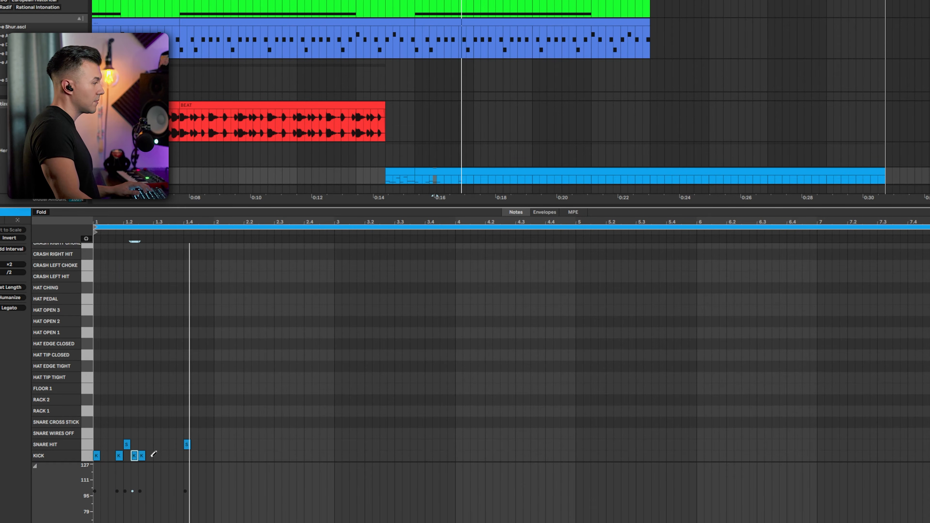
- Add sixteenth-note kicks at 1.3.2 and on the last sixteenth of the first bar while checking the playback
key(space)
click(151, 457)
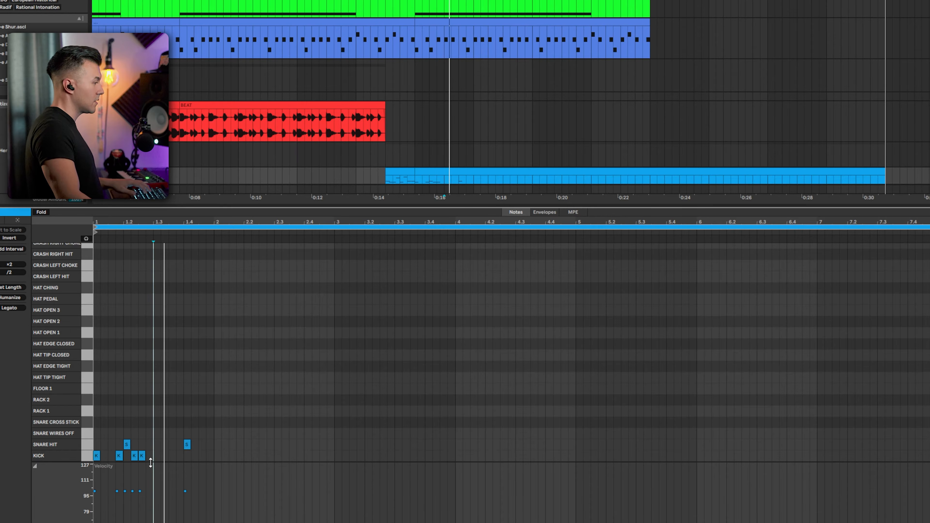
click(167, 456)
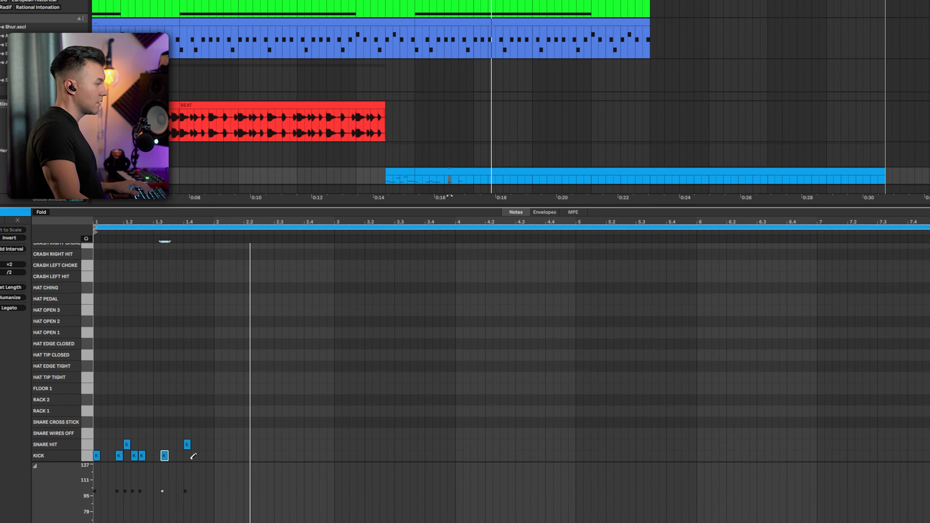
key(space)
click(209, 456)
- Turn the first bar's last kick into two 1/32 kicks, and set the note grid back to 1/16
right_click(211, 438)
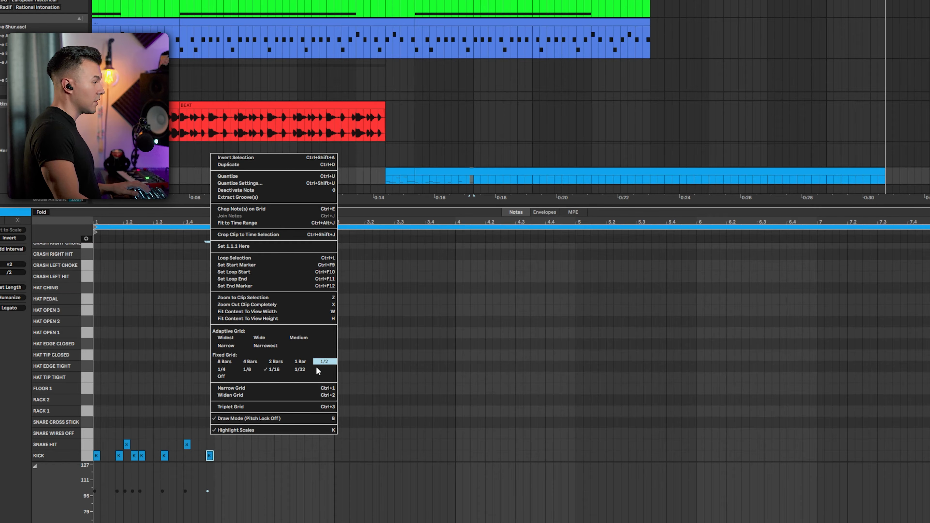
click(301, 370)
right_click(231, 382)
click(259, 363)
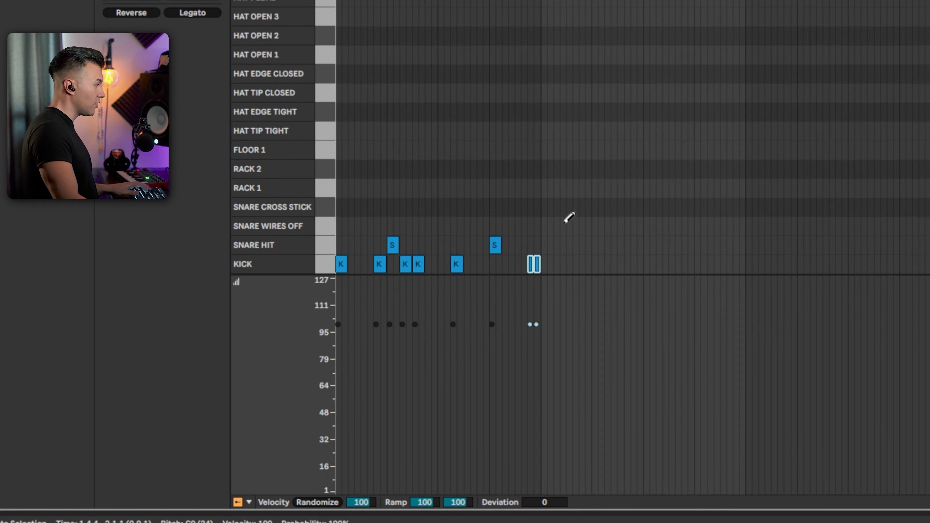
right_click(567, 246)
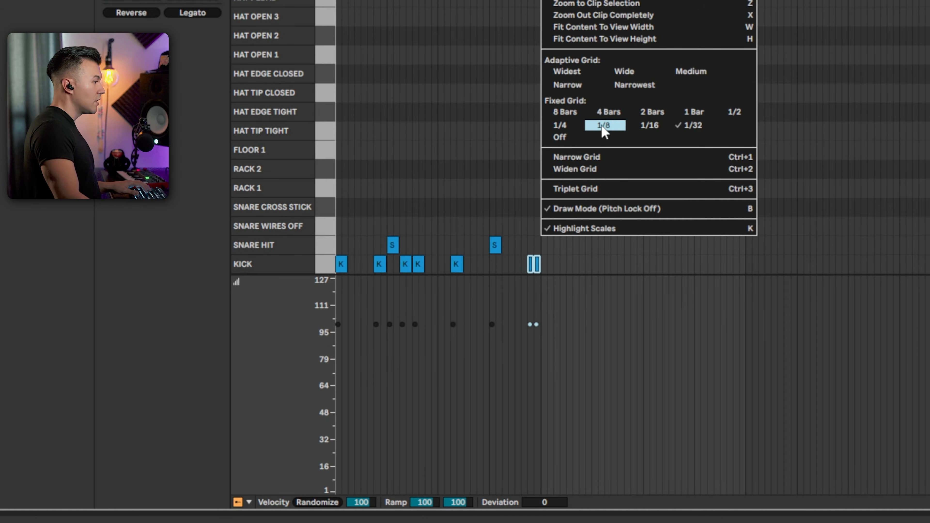
click(649, 124)
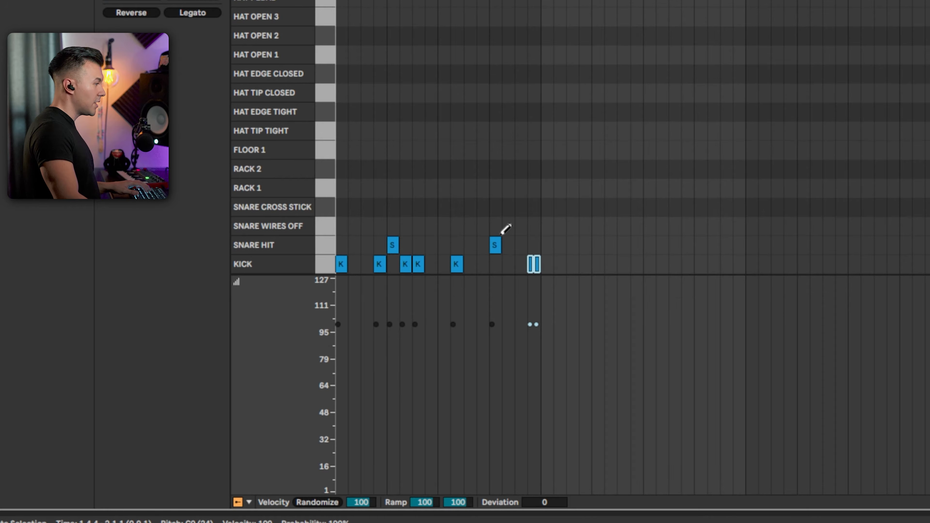
- Add a snare hit on beat 2 of the drum clip's second bar and move the two 1/32 kicks to 2.1.4
drag(524, 206, 497, 246)
drag(518, 253, 553, 263)
key(Right)
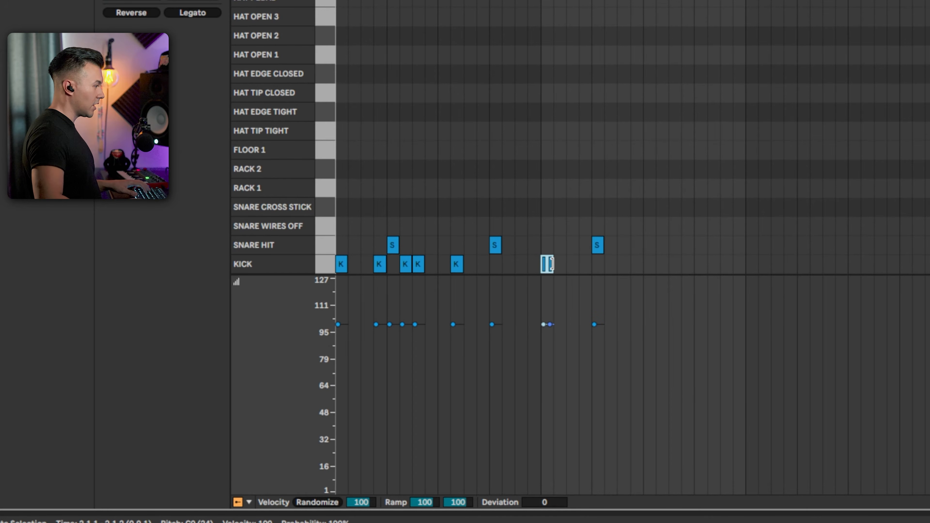
key(Right)
key(Right)
key(Right)
- Add a kick at 4.1.2 and audition the eight-bar drum clip
key(space)
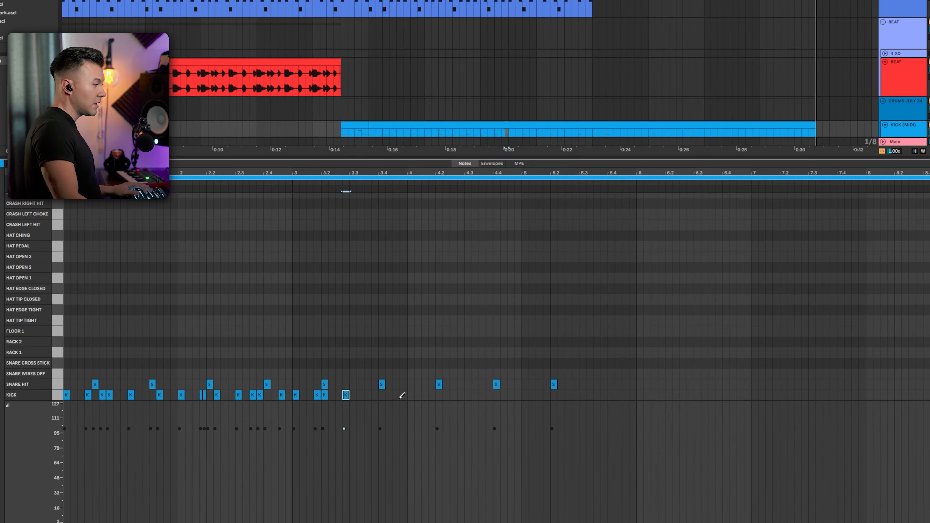
click(418, 395)
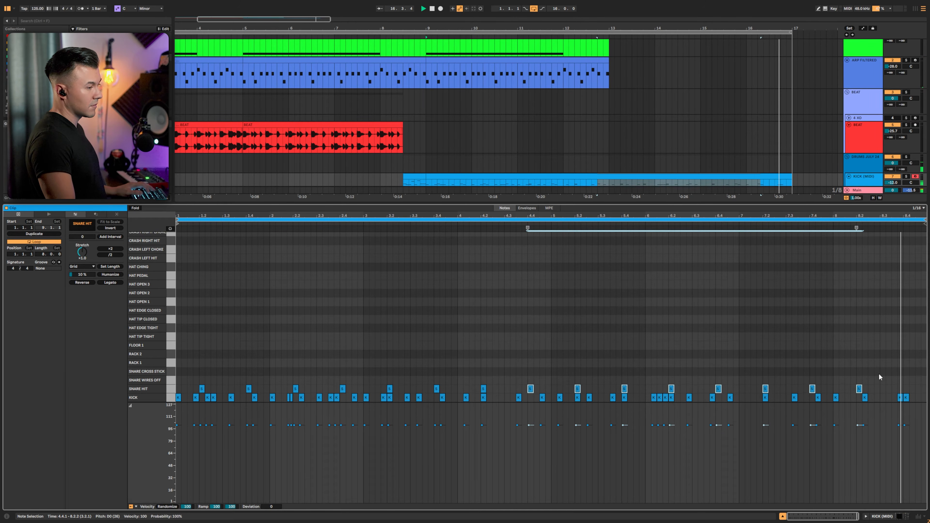
key(space)
- Delete all drum notes from bar 5 of the clip onward and duplicate the first four bars to fill bars 5 to 8
click(516, 178)
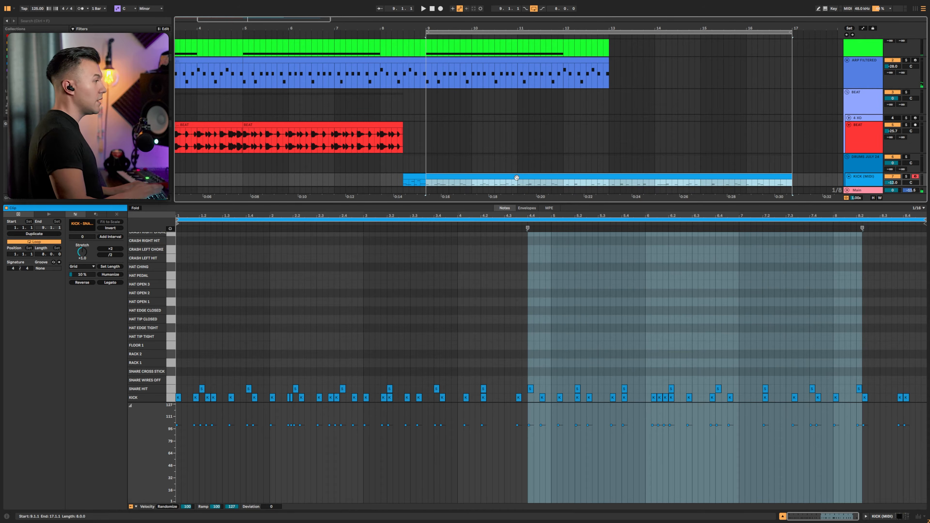
click(497, 340)
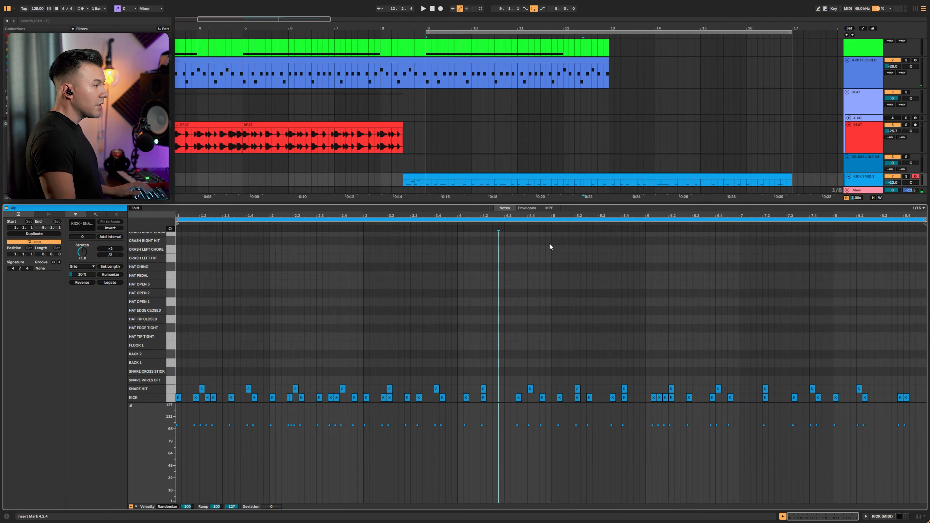
click(552, 407)
key(shift+End)
key(Delete)
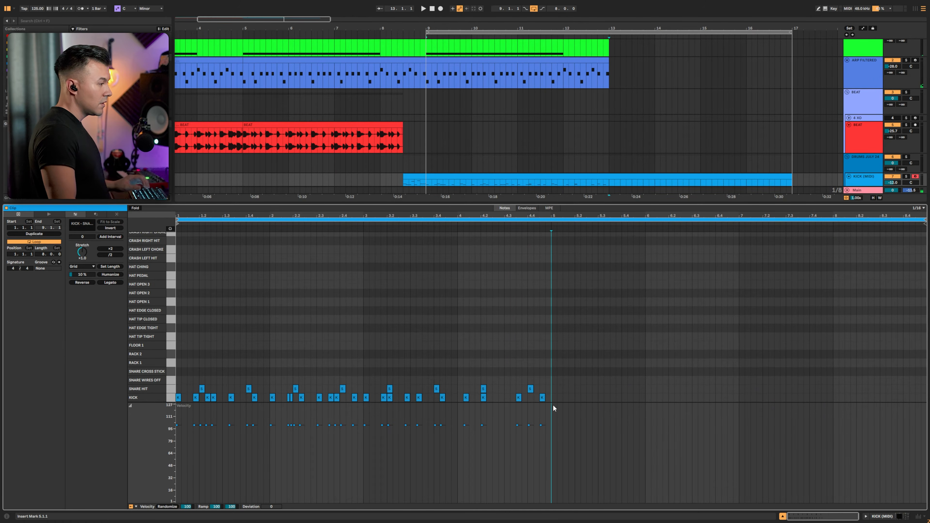
key(ctrl+a)
key(ctrl+d)
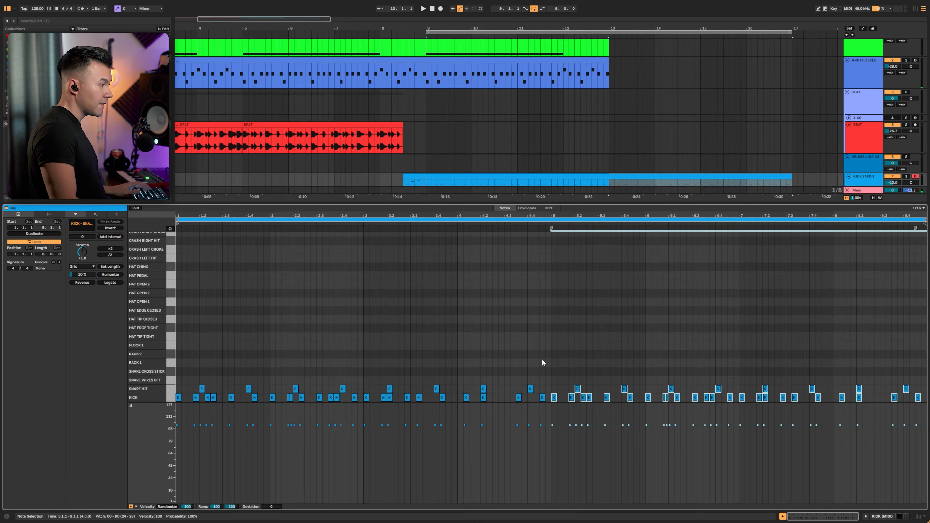
scroll(234, 282, up, 5)
click(181, 248)
click(135, 208)
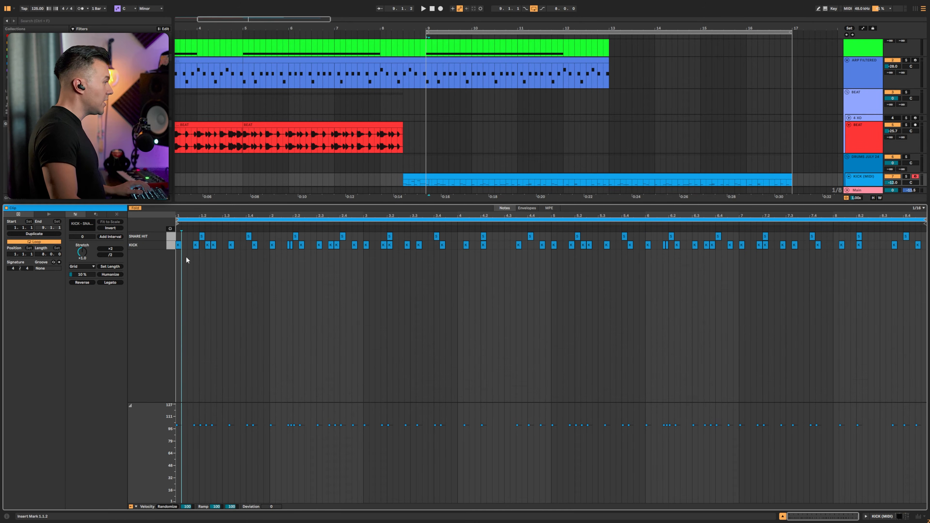
click(134, 208)
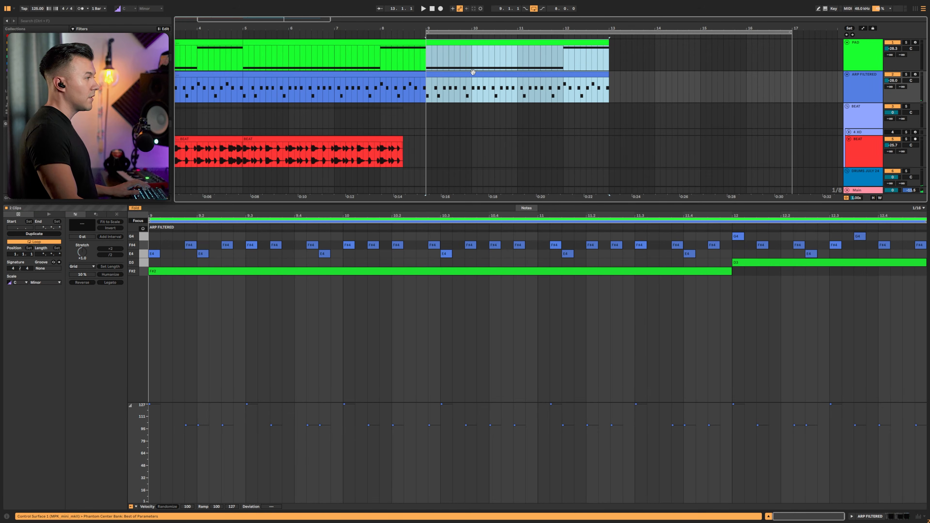
- Duplicate the pad and arp sections of bars 9 to 12 into bars 13 to 16 and play the arrangement
key(ctrl+d)
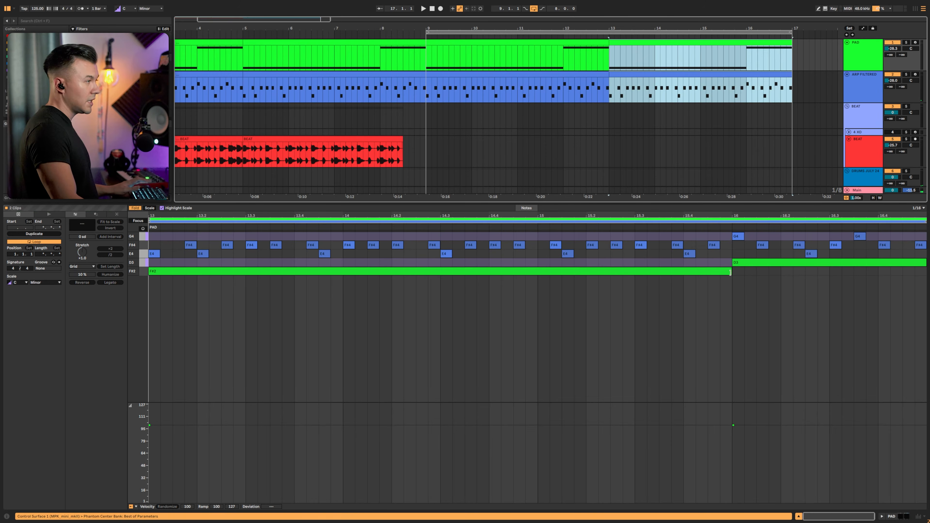
click(797, 516)
click(506, 88)
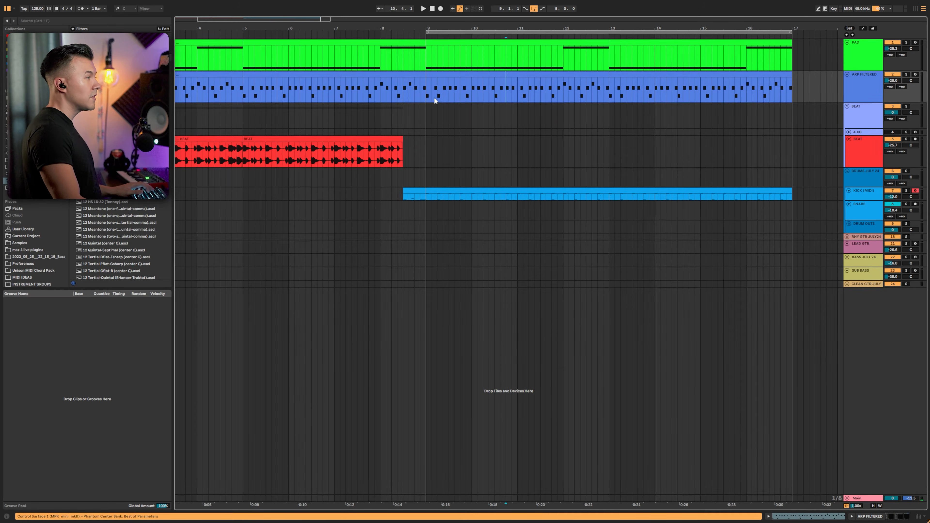
key(space)
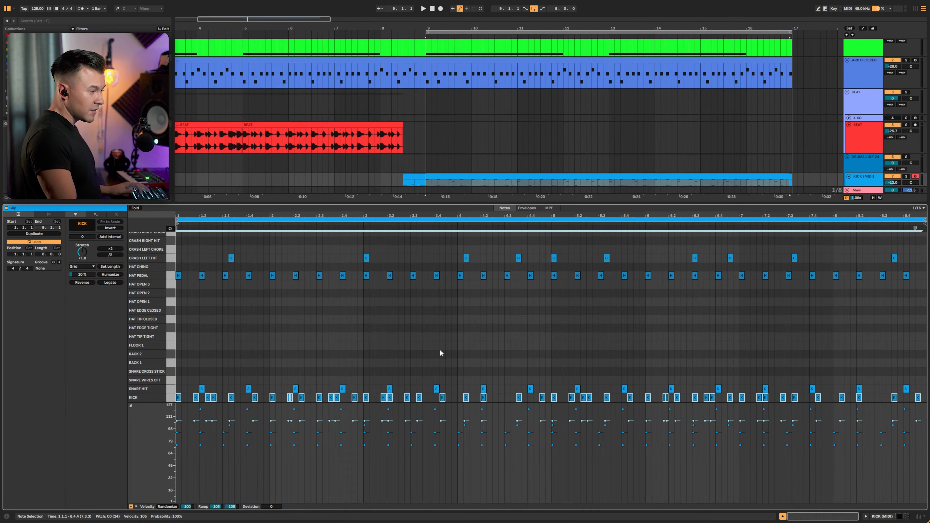
- Create an eight-bar MIDI clip from bar 9 on the BASS JULY 24 track and paste the kick notes into it
click(783, 516)
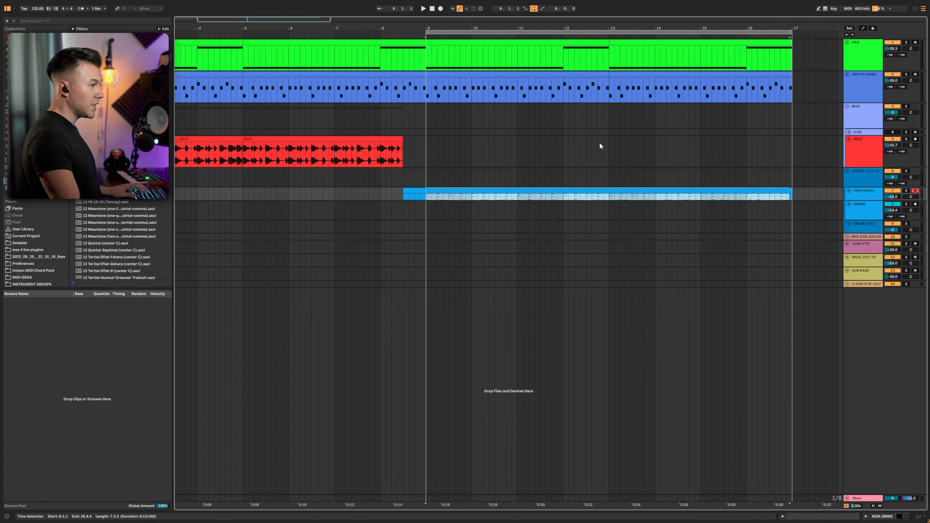
click(426, 261)
key(ctrl+shift+m)
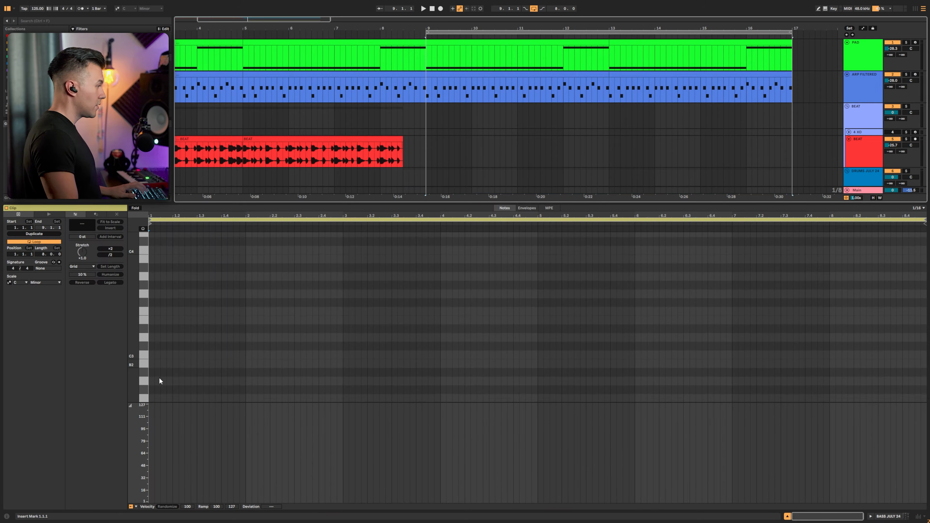
key(ctrl+v)
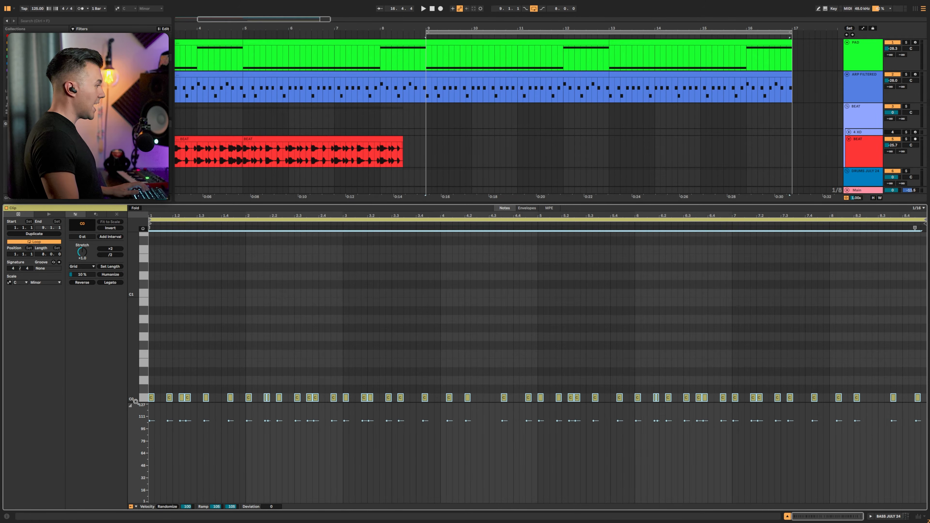
- Apply Legato to the pasted bass notes, transpose them to F#0 and audition the bass line
click(111, 282)
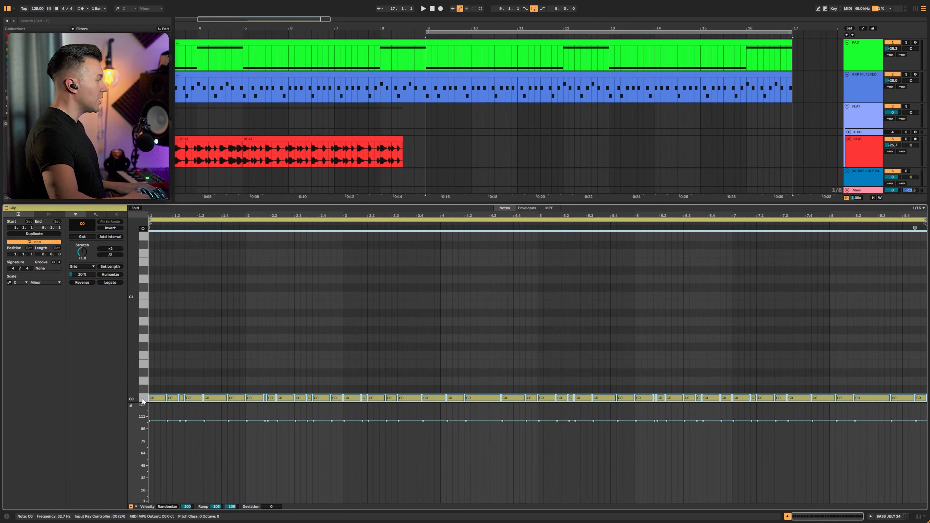
key(shift+Up)
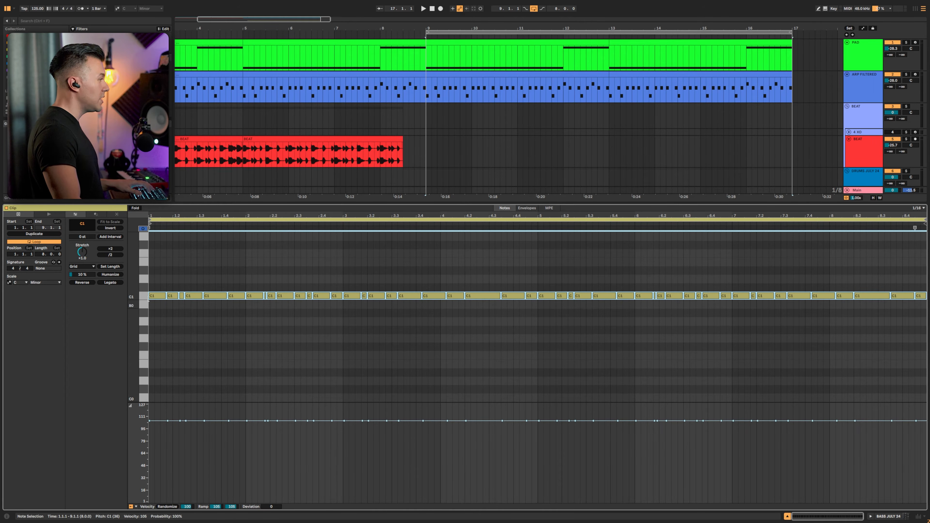
key(Down)
key(Down)
key(Down)
key(Down)
key(Down)
key(Down)
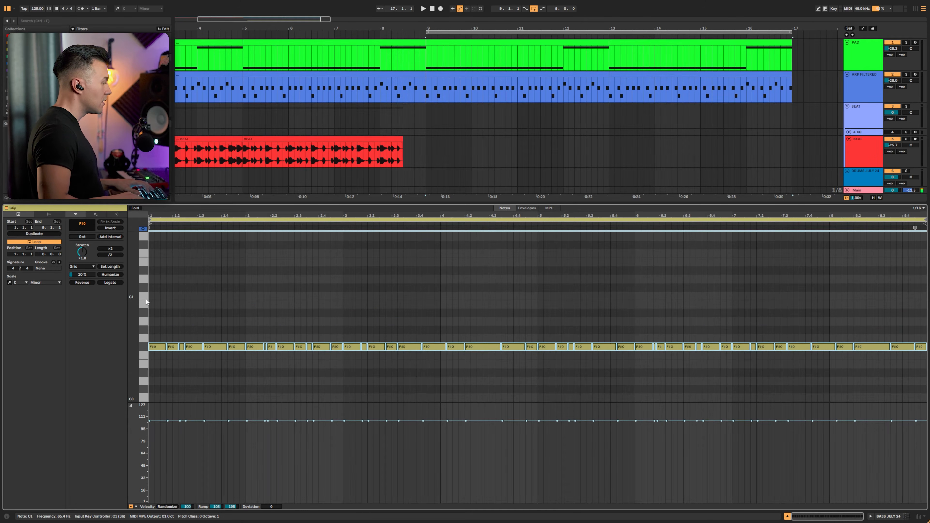
key(space)
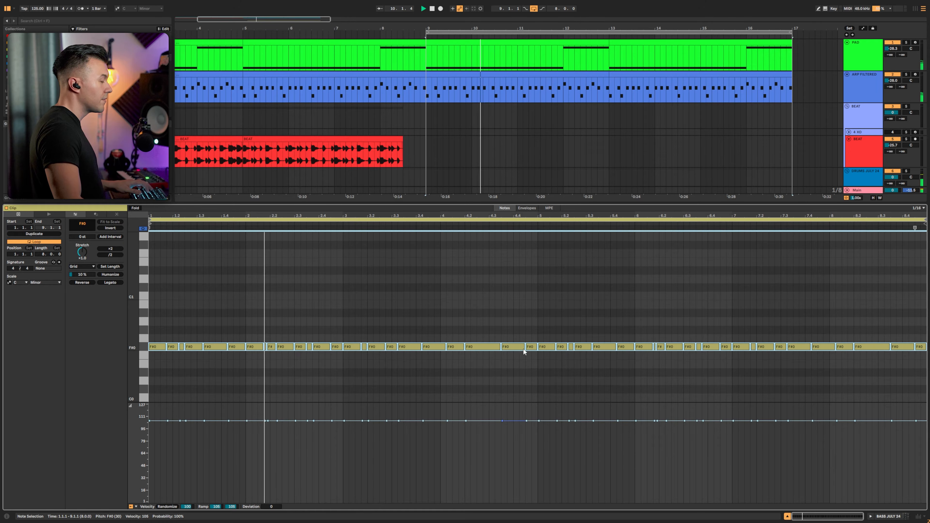
- Stop playback and show the pad and bass clips together in the note editor, folded to the used pitches
click(556, 47)
key(space)
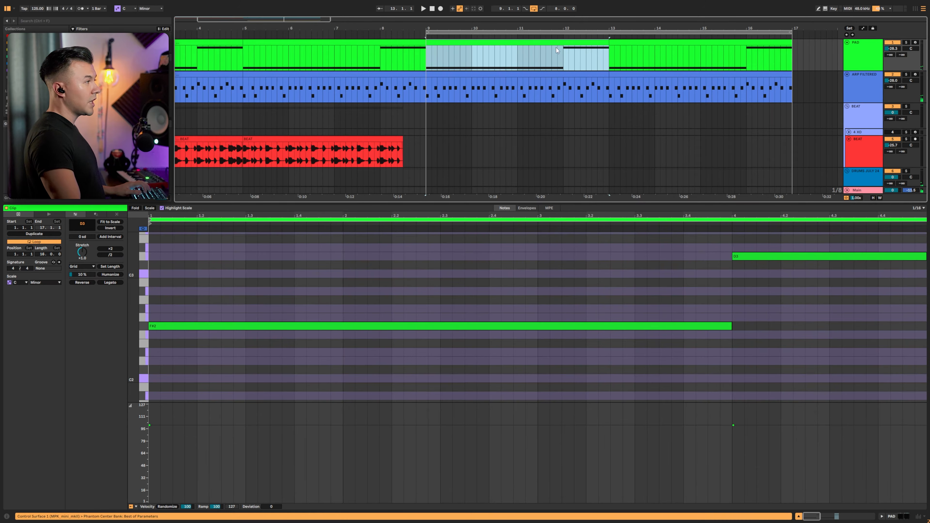
scroll(573, 105, down, 5)
ctrl+click(531, 149)
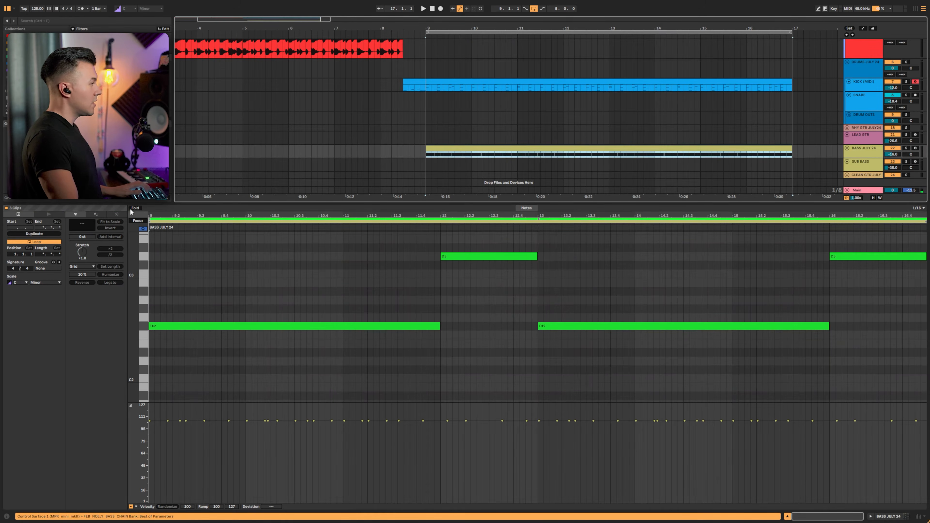
click(136, 208)
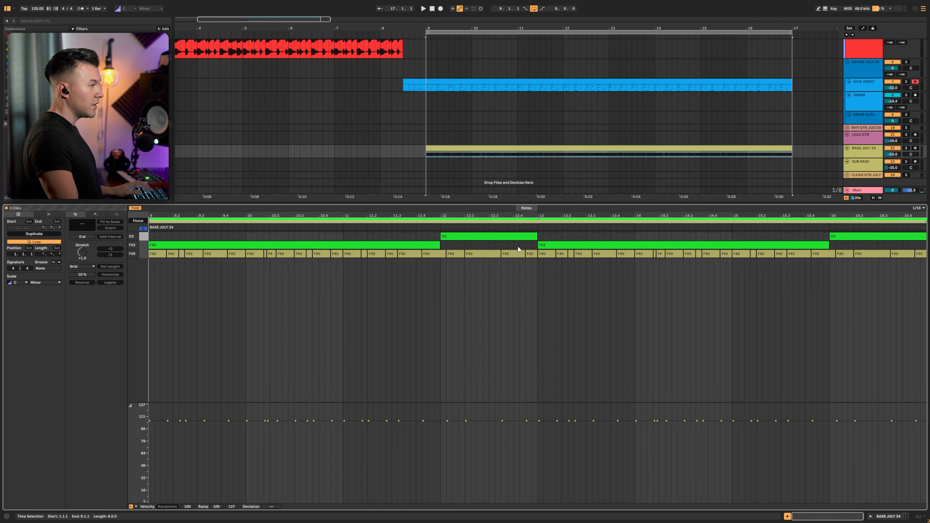
- Raise the four bass notes beneath the pad's D3 in bar 12 to D3
drag(532, 244, 454, 261)
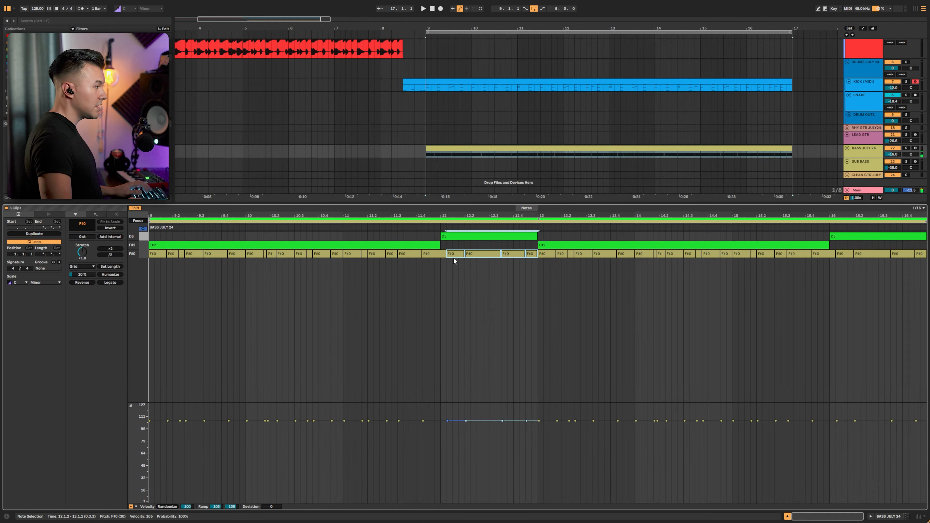
key(Up)
key(Up)
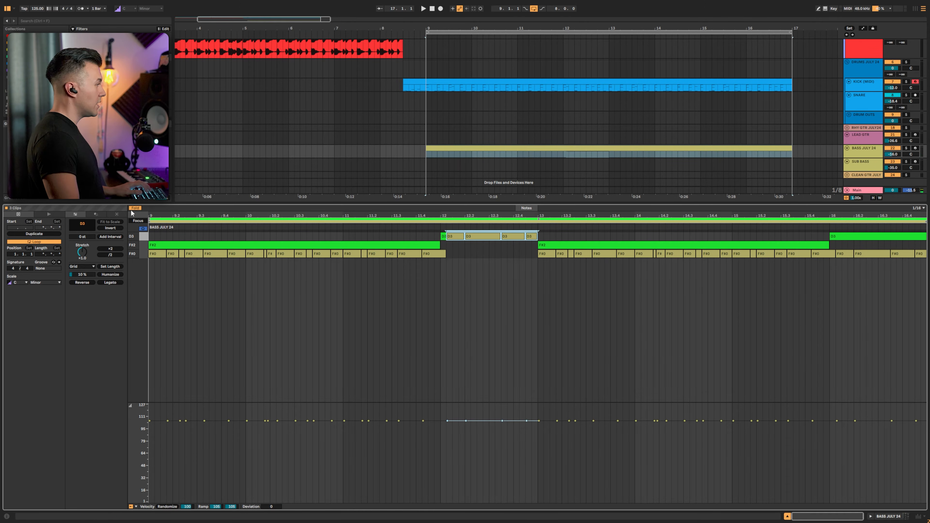
- Show only the bass clip with all pitches and lower its D3 notes two octaves to D1
click(518, 152)
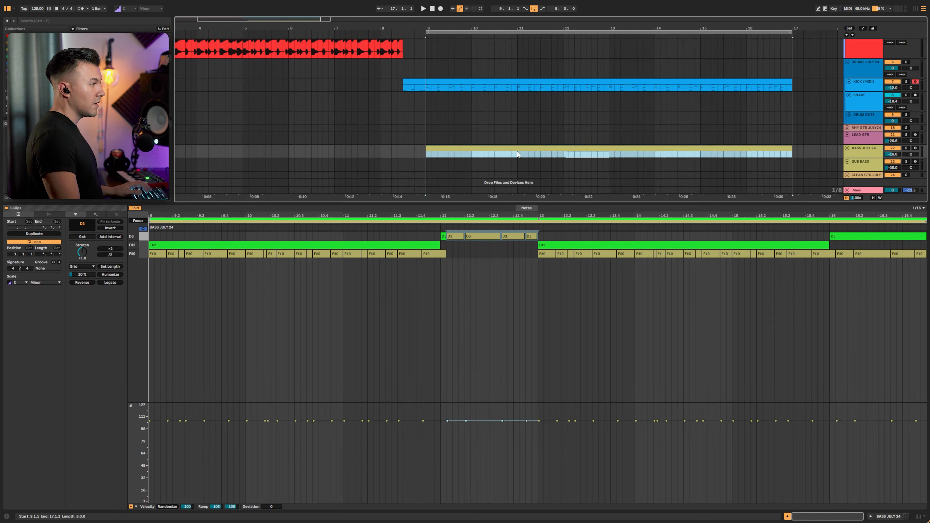
click(134, 208)
scroll(440, 264, up, 10)
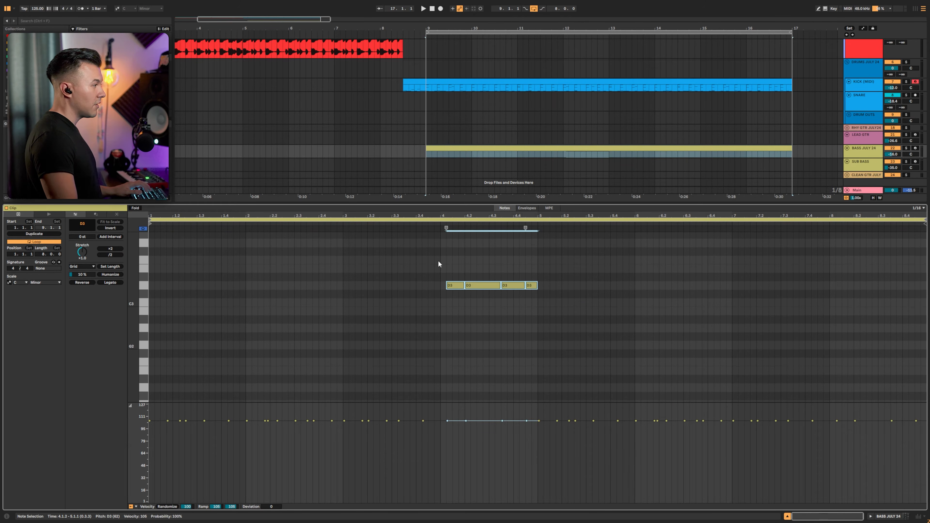
drag(438, 261, 652, 301)
key(shift+Down)
key(shift+Down)
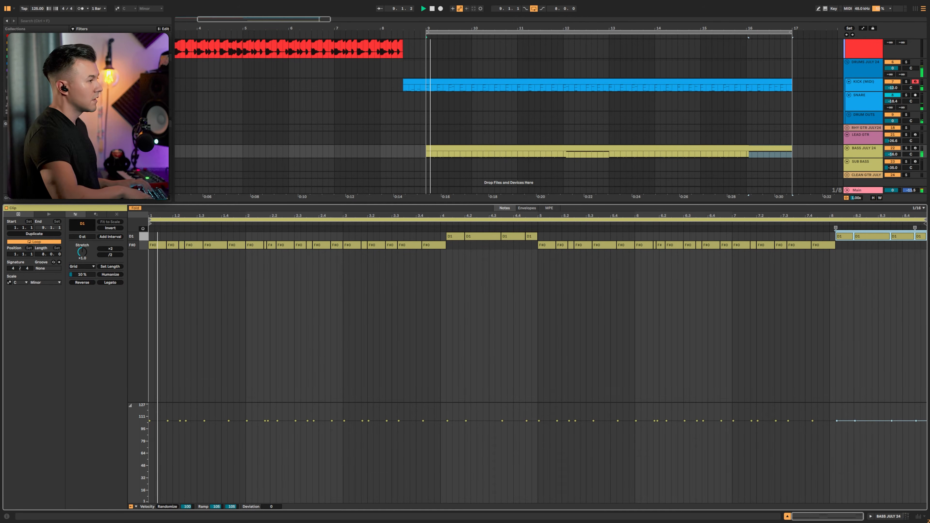
- Unfold the bass clip, raise its last two D1 notes to E1 and check the playback
click(140, 209)
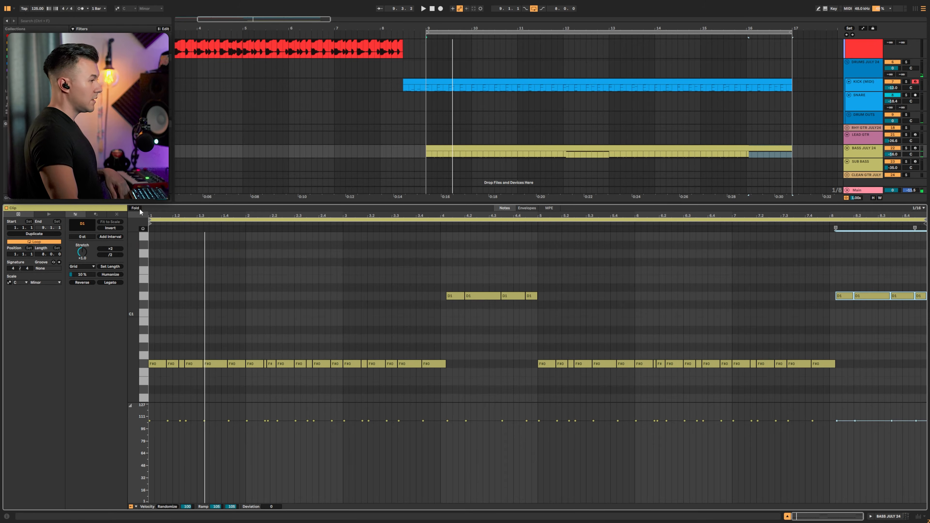
click(906, 285)
drag(907, 285, 921, 298)
key(Up)
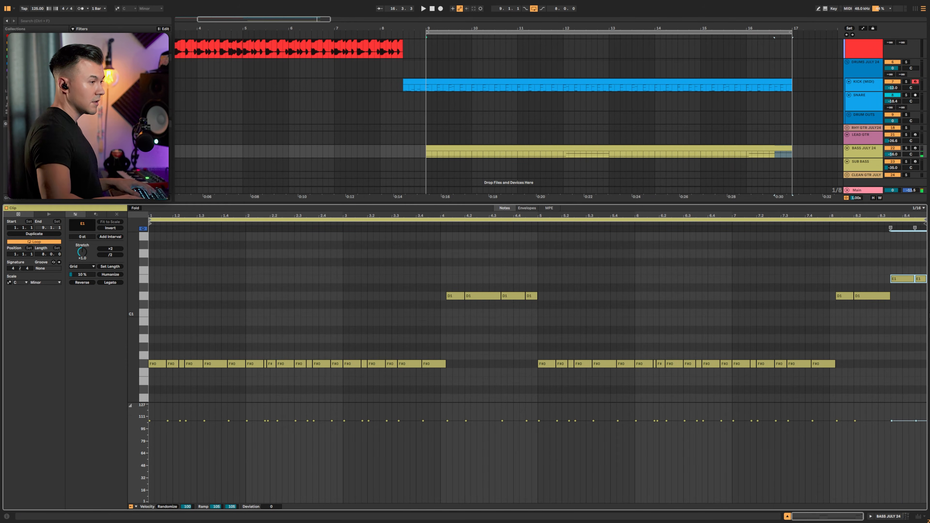
key(space)
- Raise the first bass note an octave to F#1 and the notes at 1.2.2 and 1.2.3 to G0
click(157, 365)
key(shift+Up)
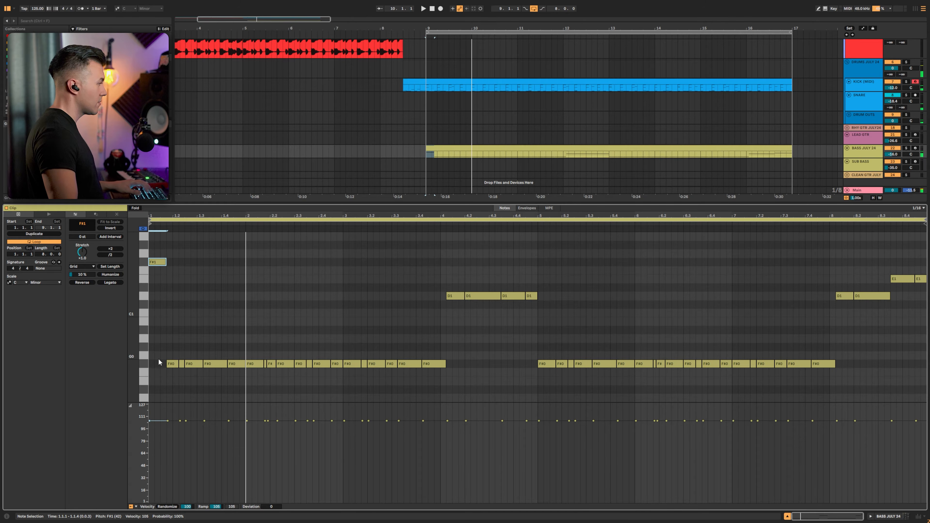
double_click(182, 355)
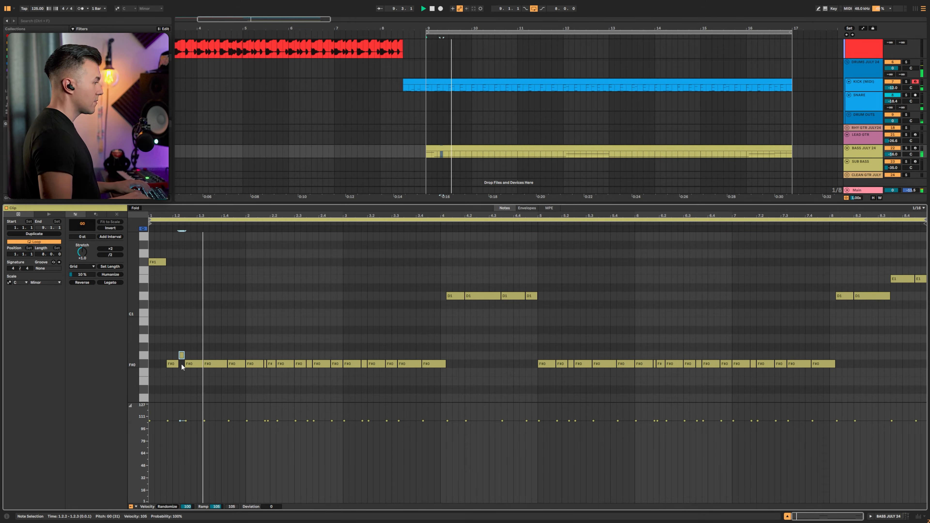
click(190, 365)
key(Up)
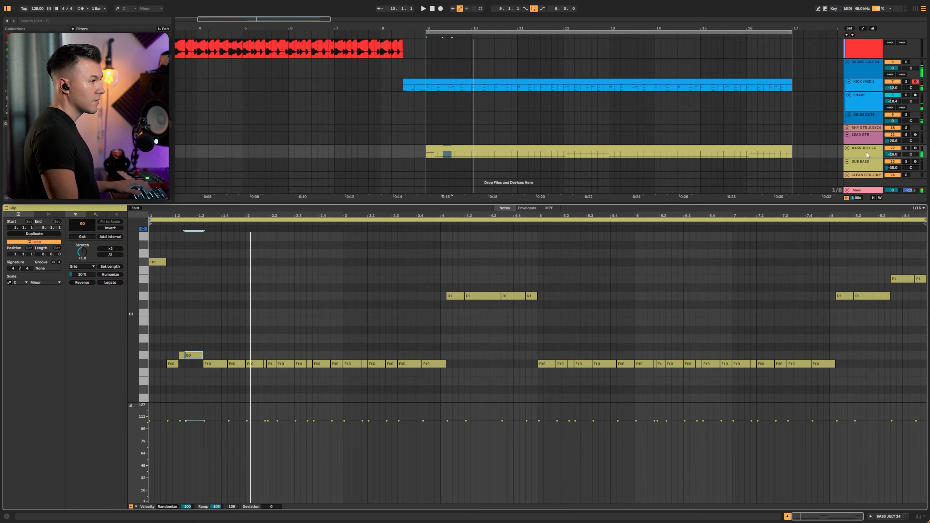
- Solo the BASS JULY 24 track, raise the notes at 1.4.2 and 2.1.1 to A0 and B0, and audition them
click(907, 148)
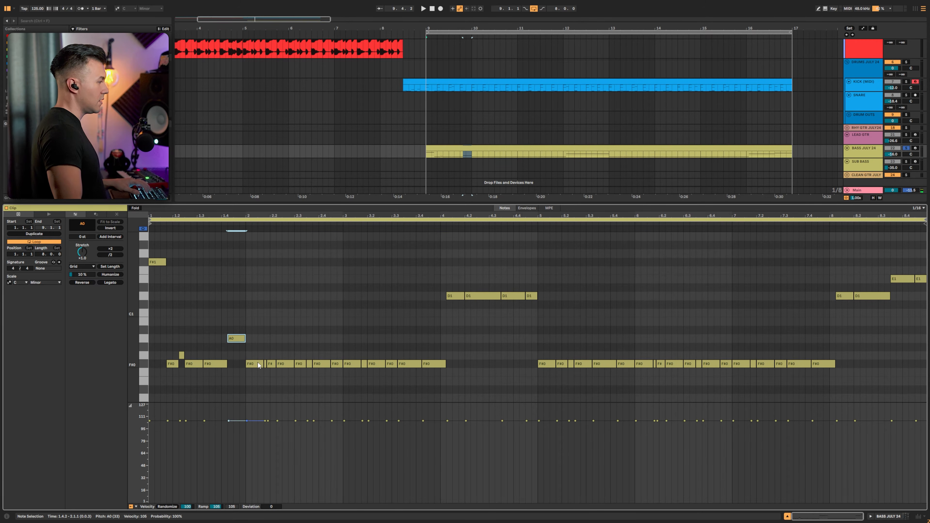
key(Up)
key(Up)
key(Up)
key(Up)
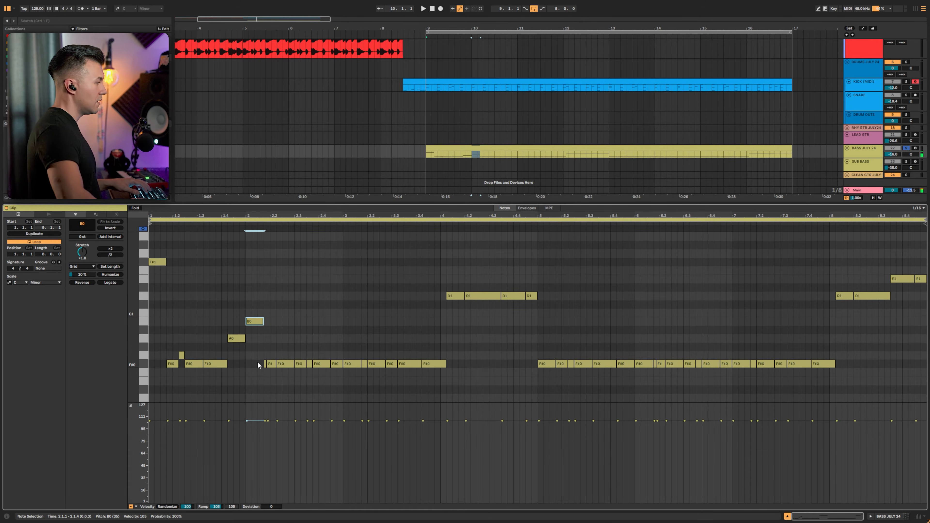
key(space)
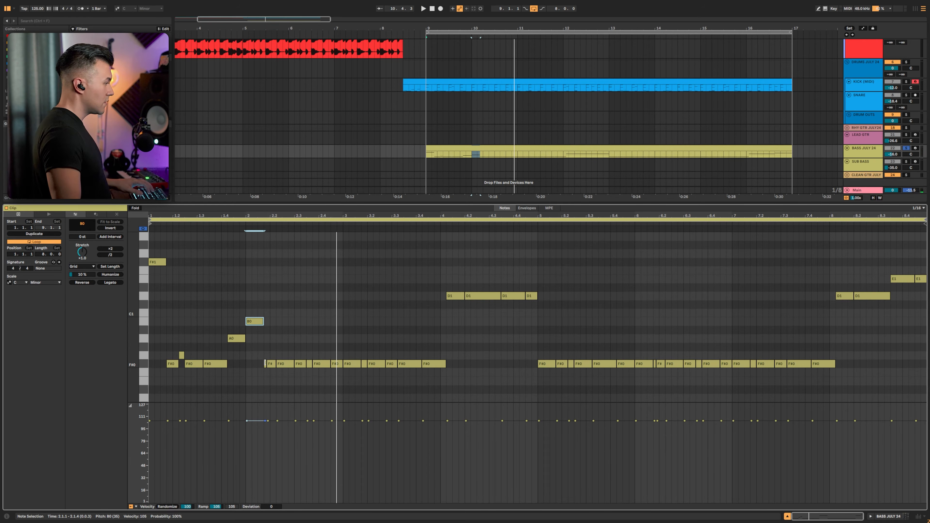
- Copy the bass clip onto the RHY GTR L track at bar 9 and give it that track's colour
key(space)
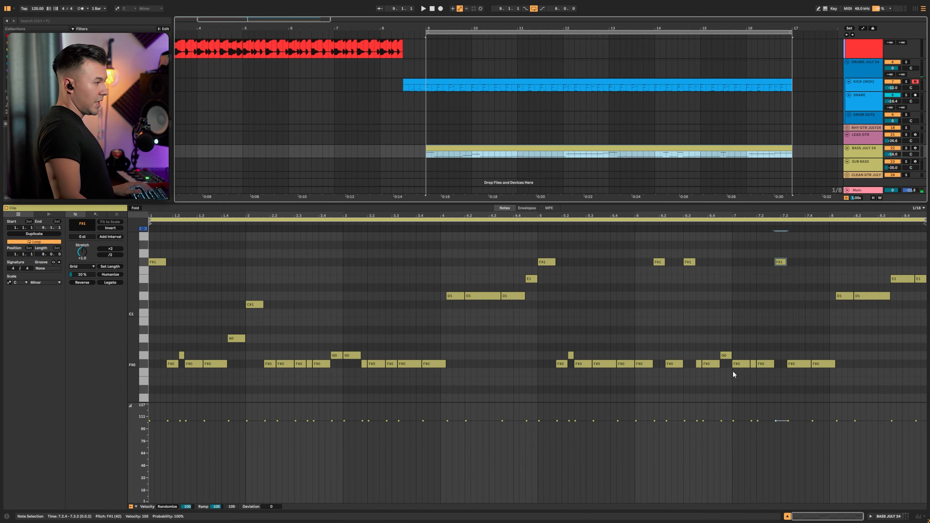
click(788, 516)
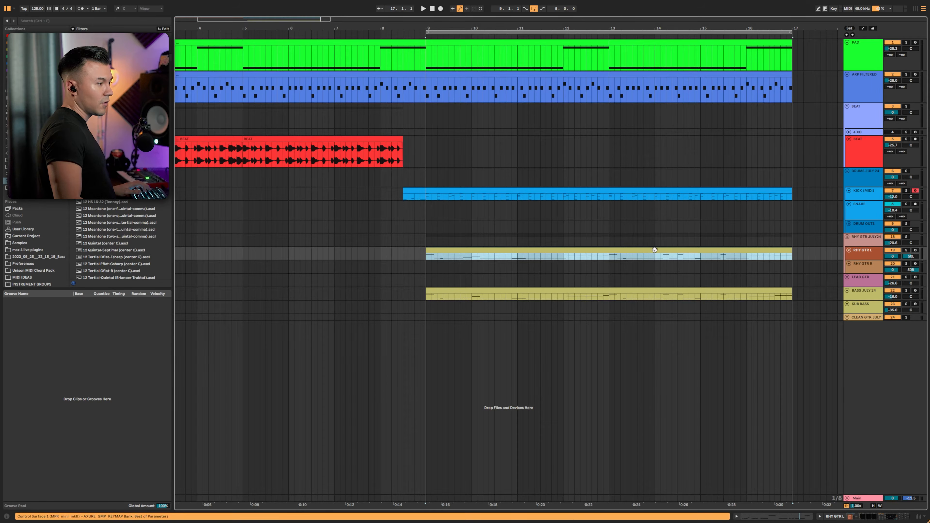
right_click(860, 255)
click(794, 410)
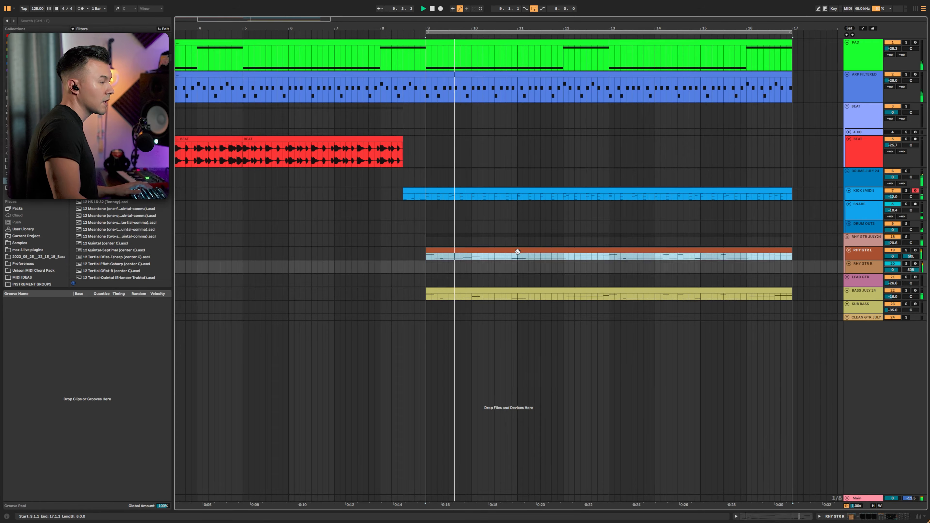
- Open the RHY GTR L clip's notes and solo the RHY GTR JULY24 group
double_click(518, 251)
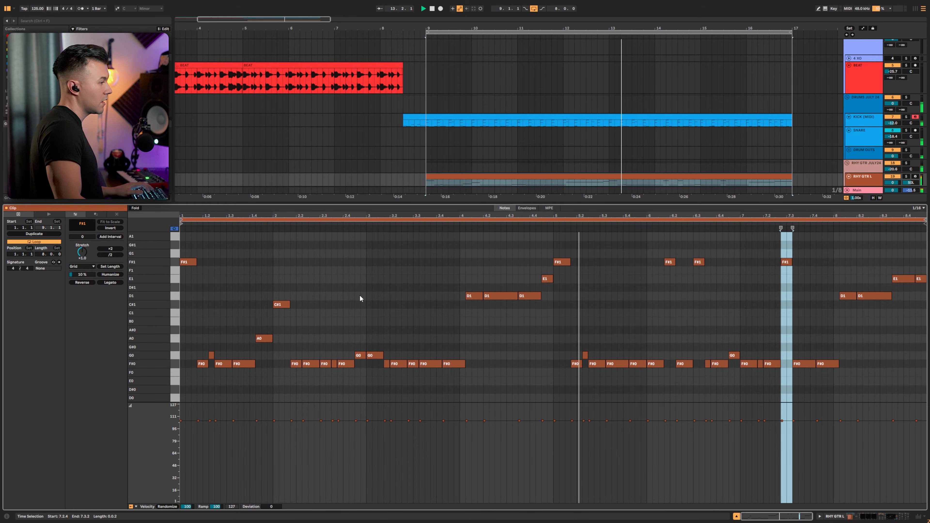
scroll(359, 296, up, 2)
scroll(865, 180, down, 3)
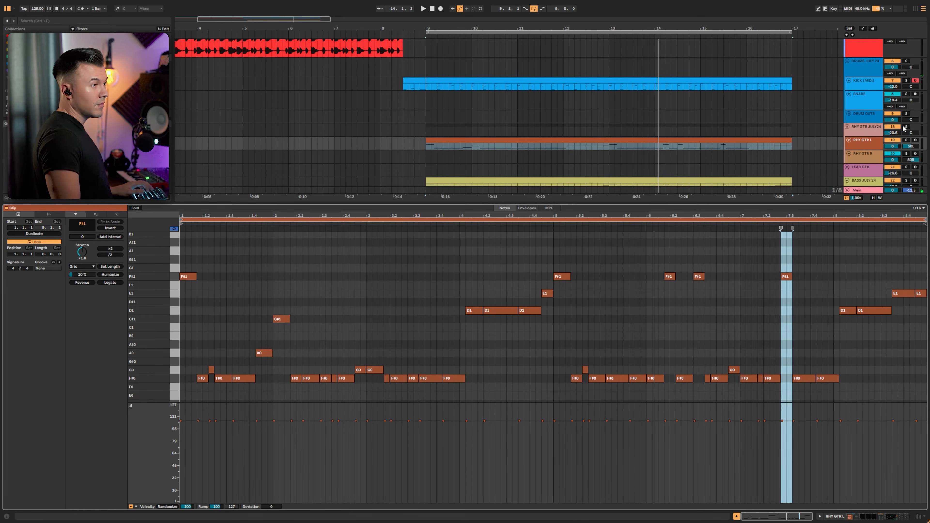
click(906, 127)
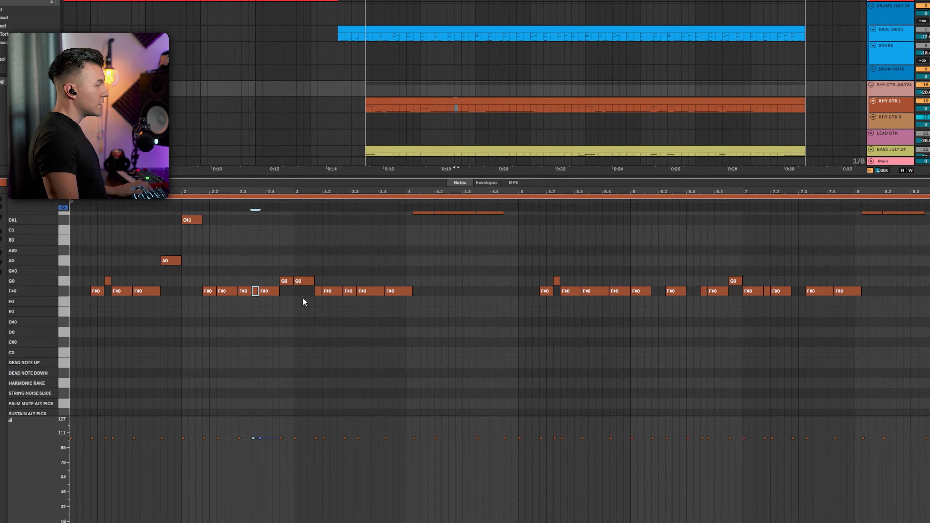
- Lower the velocity of the short F#0 guitar notes in bars 2, 3, 6 and 7 to about 20
shift+click(319, 291)
shift+click(350, 291)
shift+click(704, 291)
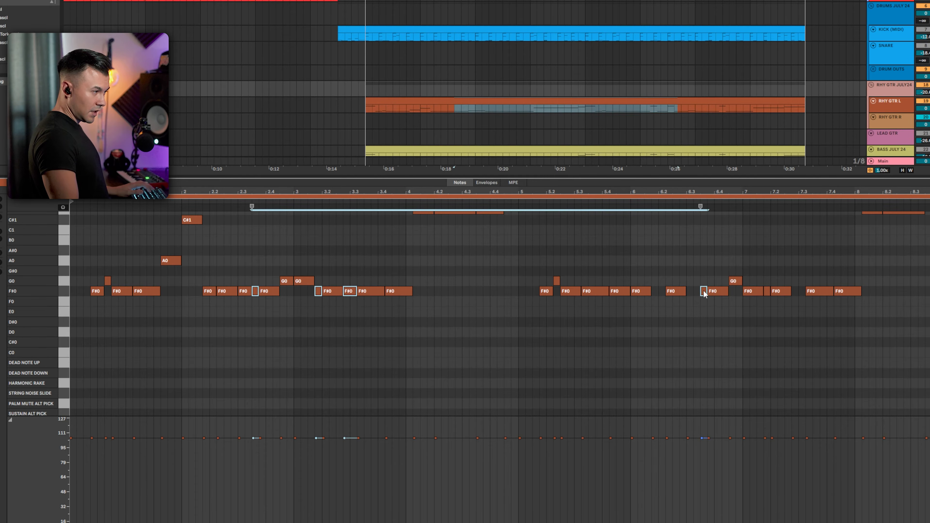
shift+click(768, 291)
scroll(510, 314, up, 3)
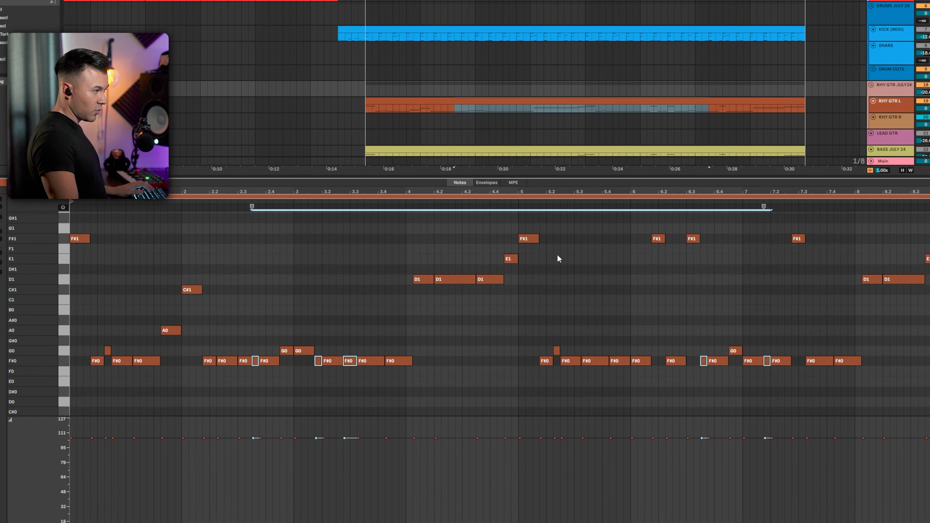
scroll(202, 345, down, 4)
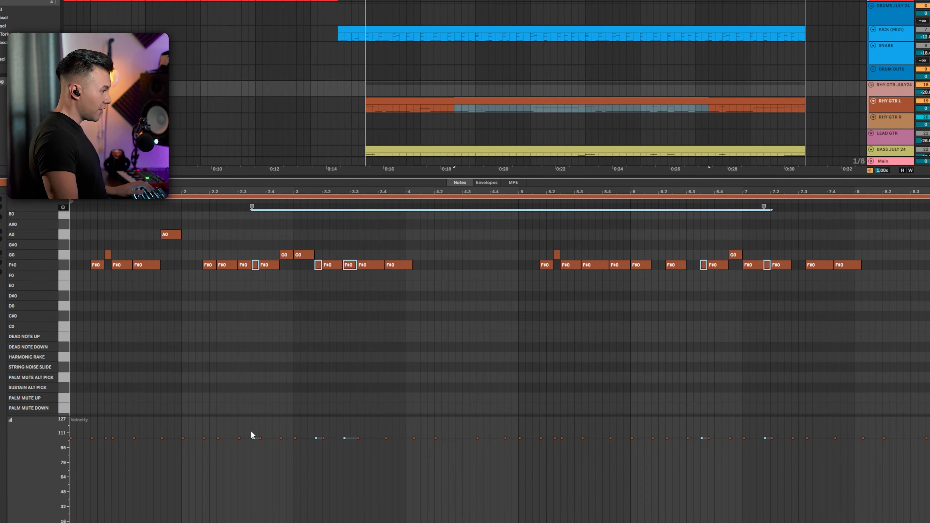
scroll(65, 353, down, 3)
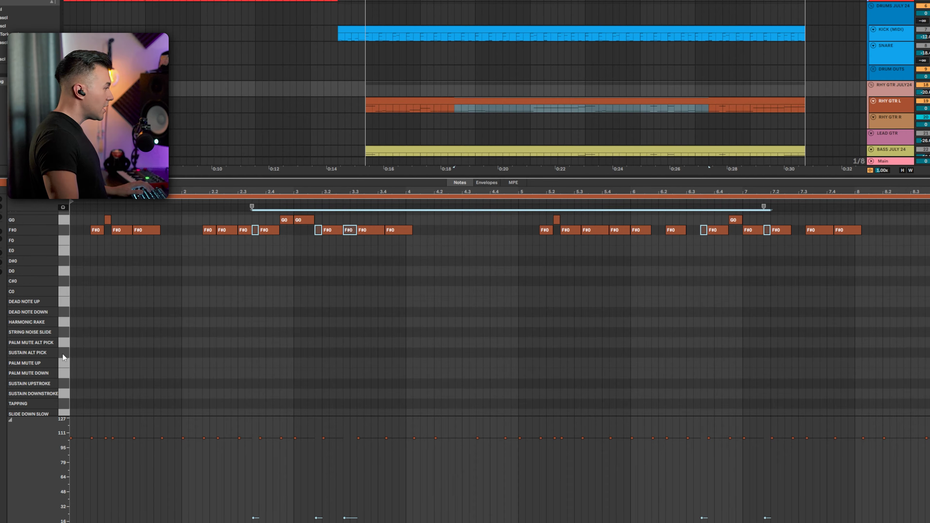
- Add Sustain Alt Pick keyswitches at the clip start and after the short G0 note, with Palm Mute Alt Pick under that note, folding the editor
double_click(75, 353)
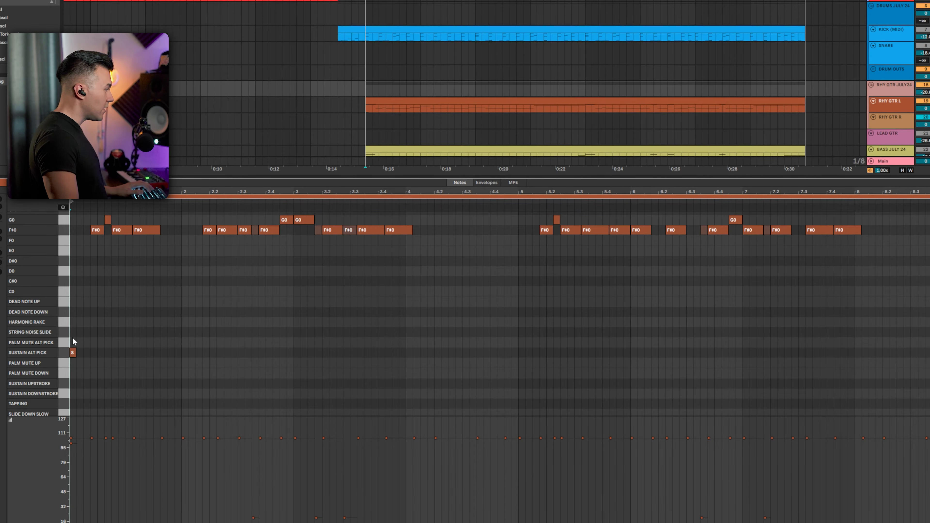
double_click(73, 341)
key(f)
key(Right)
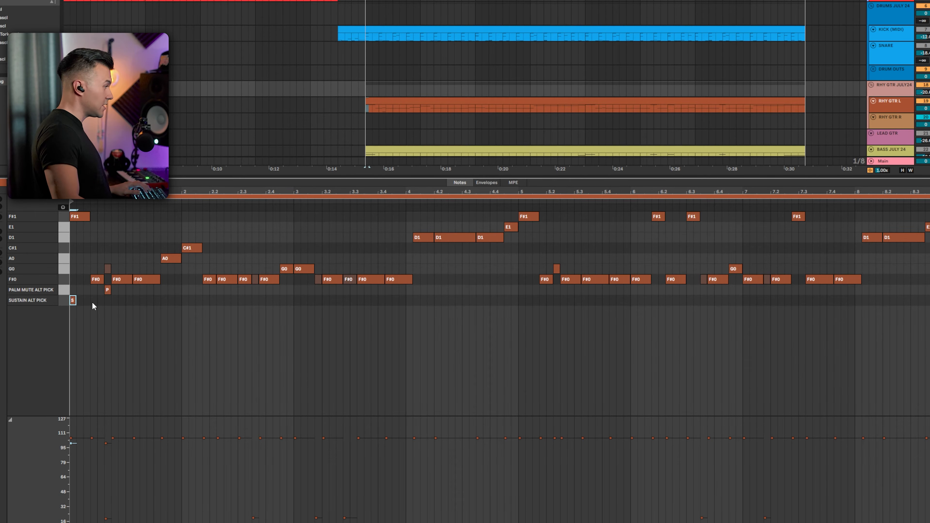
double_click(114, 300)
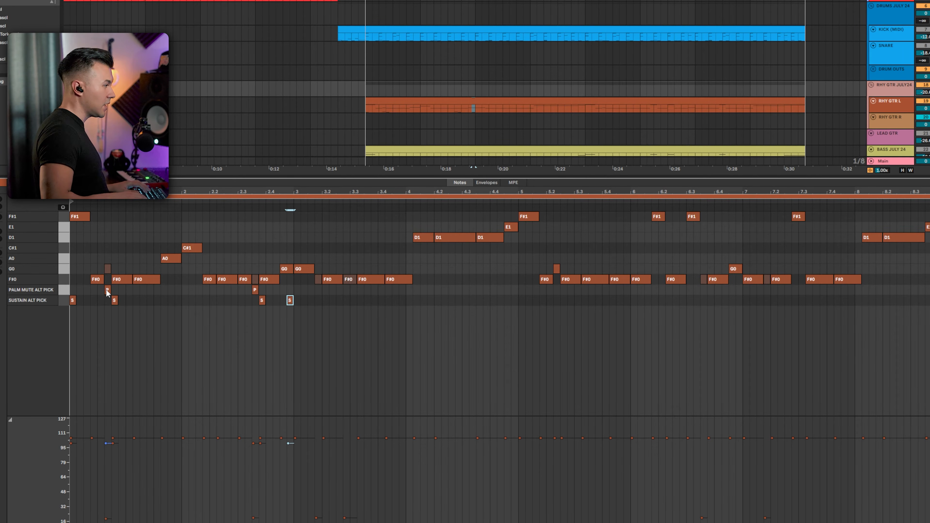
- Copy the palm mute keyswitches under the other short guitar notes through bar 7, each followed by a sustain keyswitch, plus one sustain at bar 4
click(351, 273)
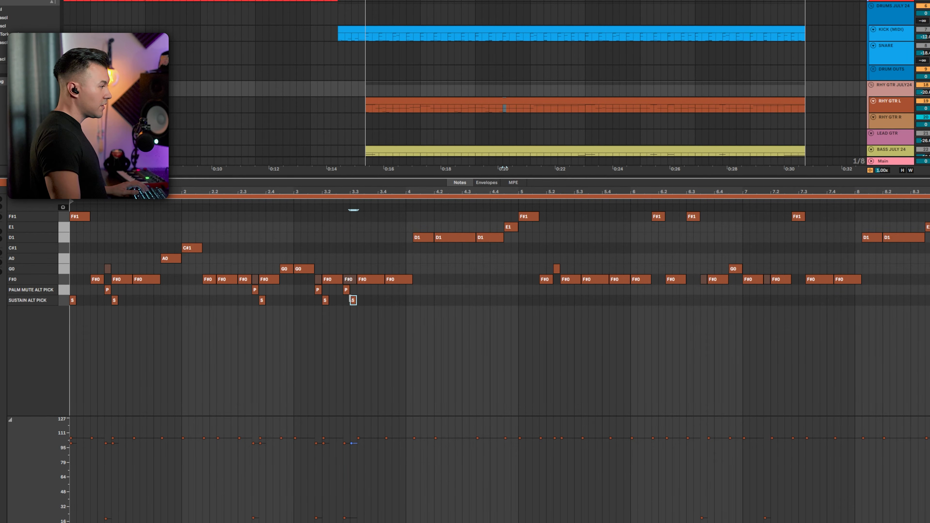
key(ctrl+d)
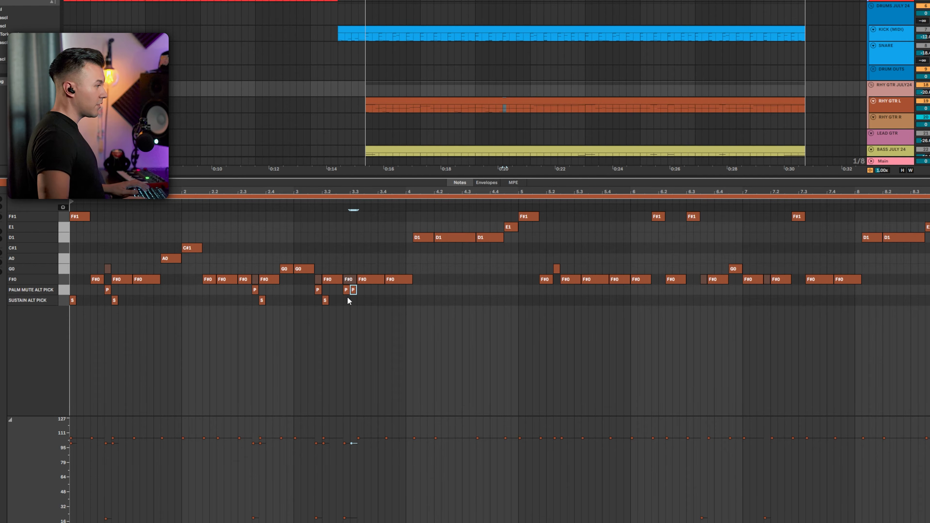
key(Right)
key(Down)
key(ctrl+d)
key(Right)
key(Right)
key(Right)
key(Right)
key(Right)
key(Right)
key(Right)
key(Up)
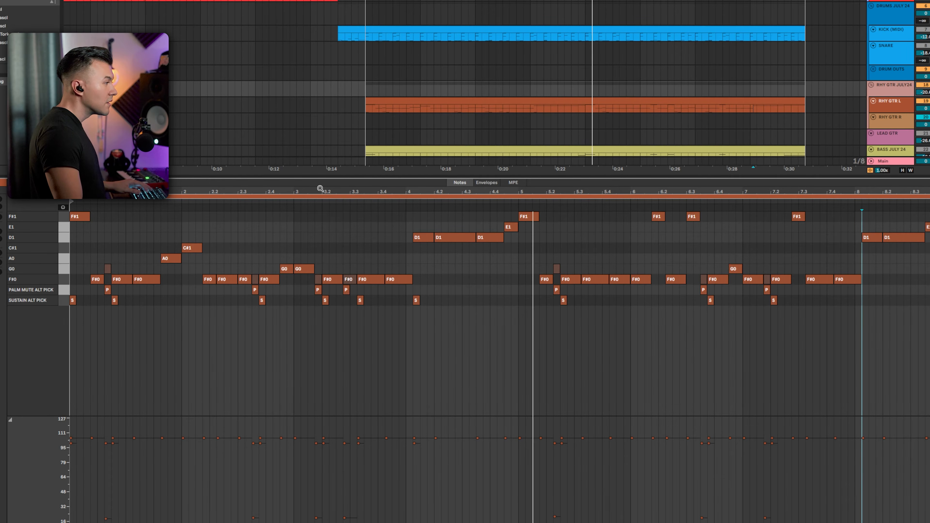
- Lower the bar 7 F#1 guitar note to C#1 and raise the F#1 notes in bars 5 and 6 an octave to F#2
mouse_move(320, 190)
mouse_down()
mouse_move(320, 257)
mouse_move(320, 189)
mouse_up()
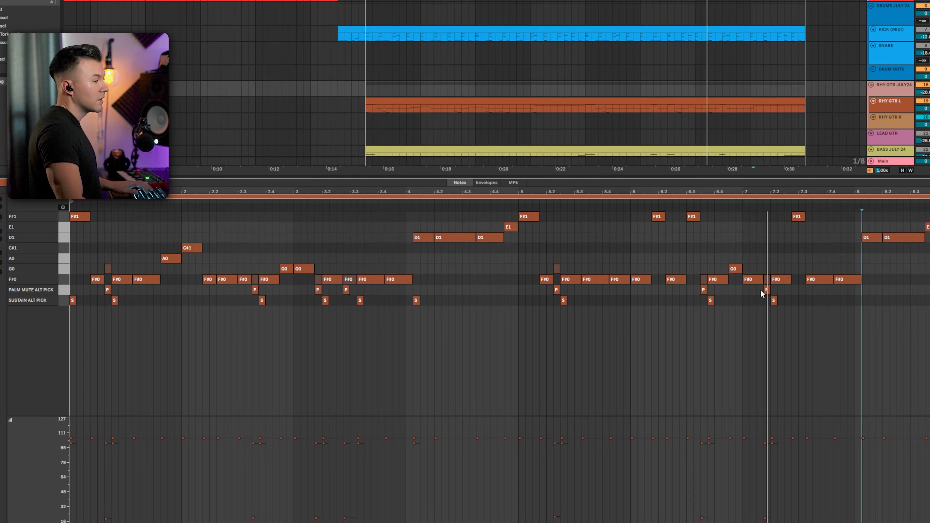
drag(798, 216, 798, 247)
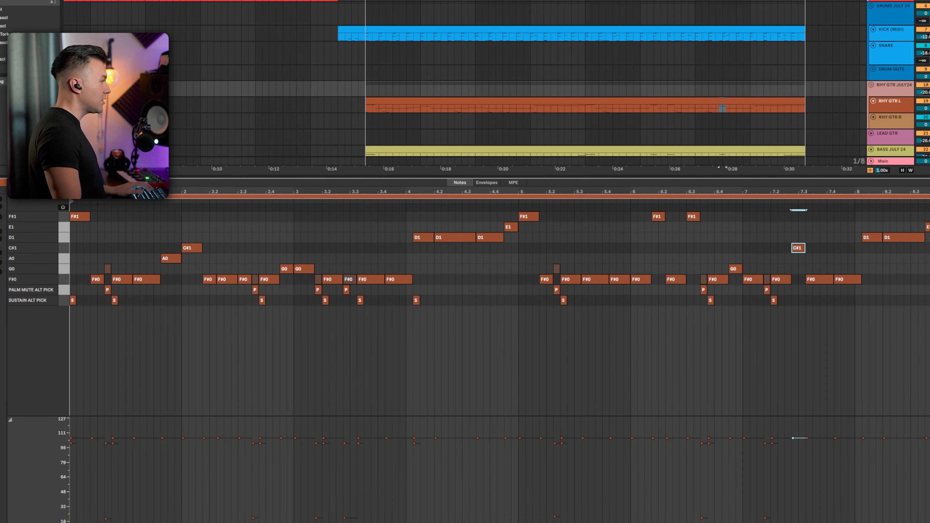
key(f)
scroll(552, 272, up, 10)
key(shift+Up)
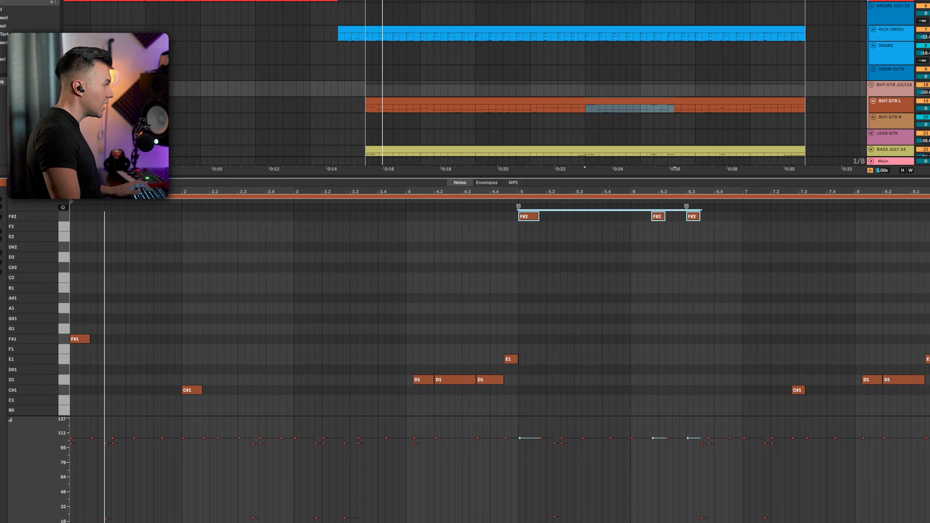
key(f)
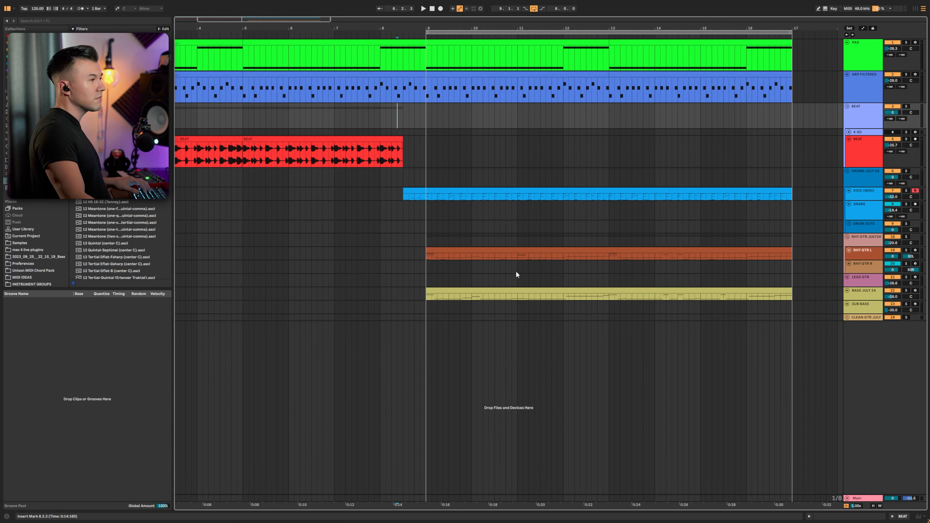
- Show the RHY GTR L and BASS JULY 24 clips together in the note editor
click(539, 292)
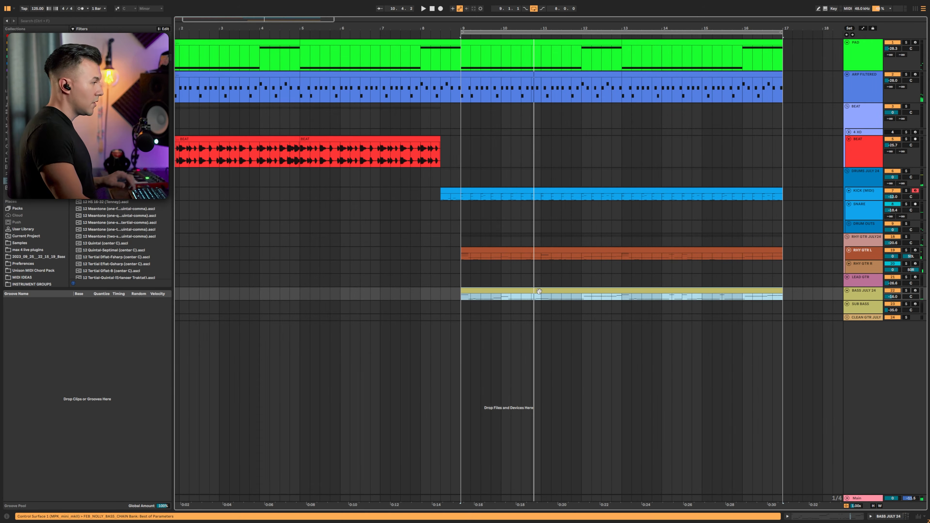
double_click(533, 247)
scroll(523, 130, down, 3)
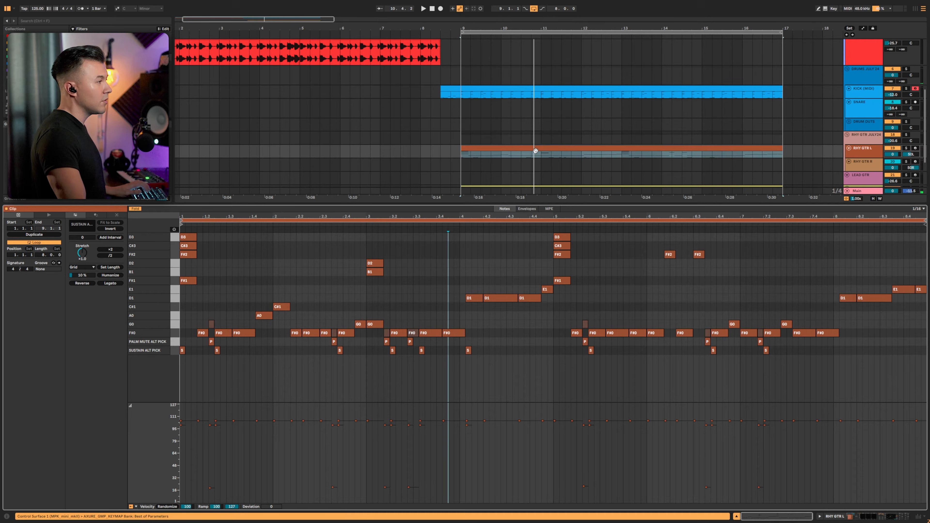
shift+click(528, 159)
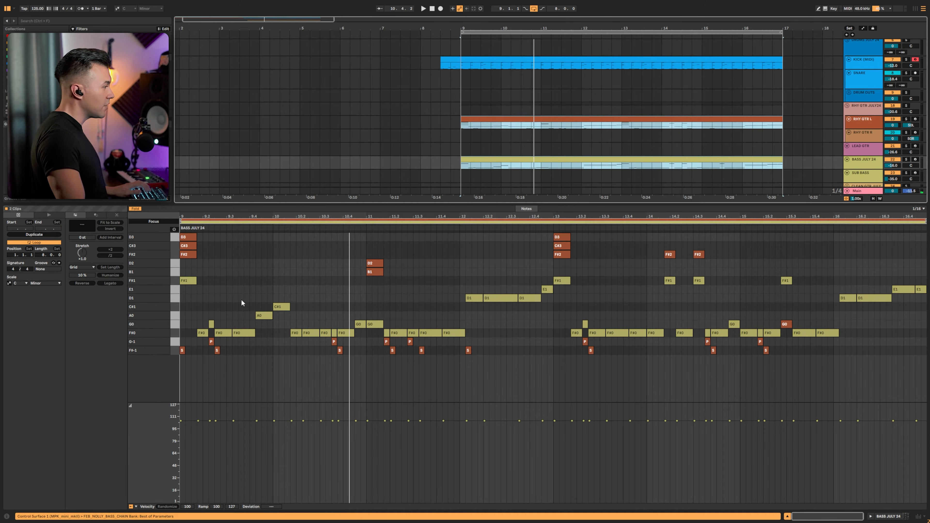
- Lower the bass notes A0 near the end of bar 9 and C#1 at bar 10 to F#0, and close the note editor
click(261, 316)
key(Down)
key(Down)
click(279, 309)
key(Down)
key(Down)
key(Down)
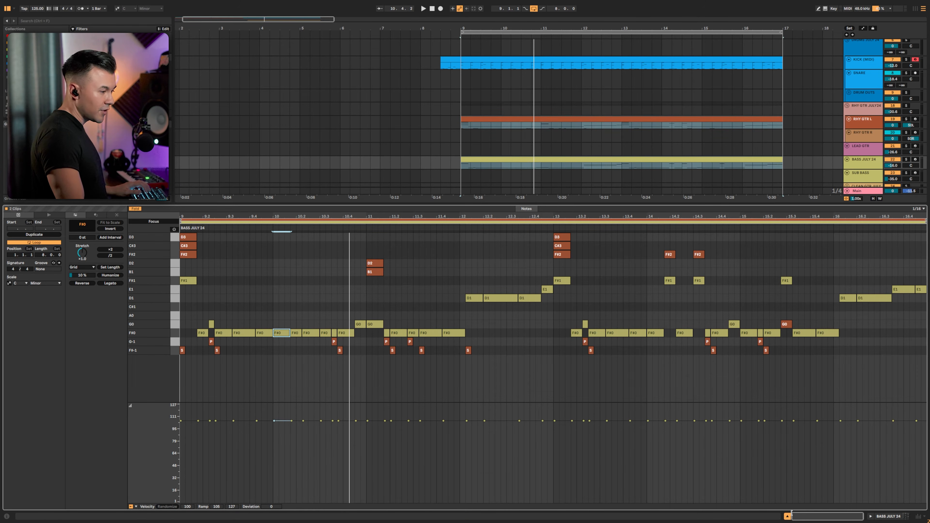
click(788, 516)
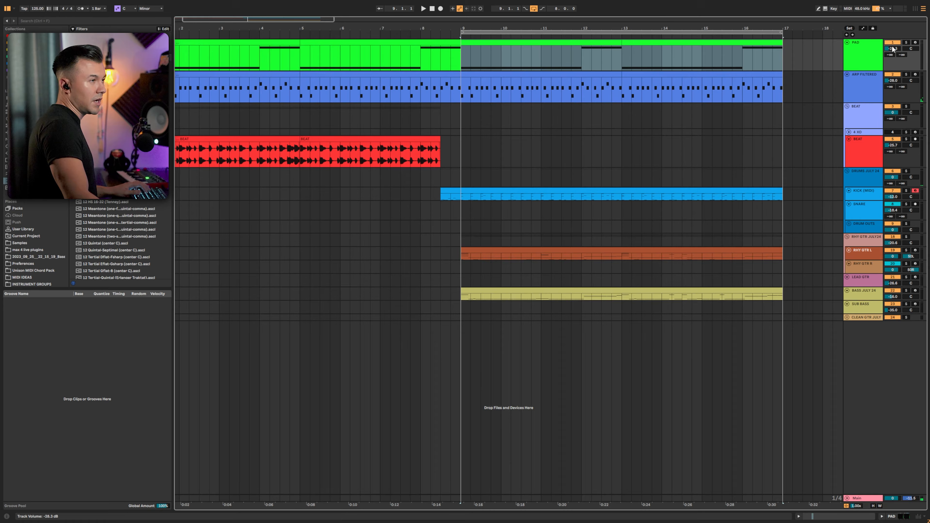
- Raise the track volume automation of PAD to about -25.5 dB and of ARP FILTERED slightly from bar 9 to 17
key(a)
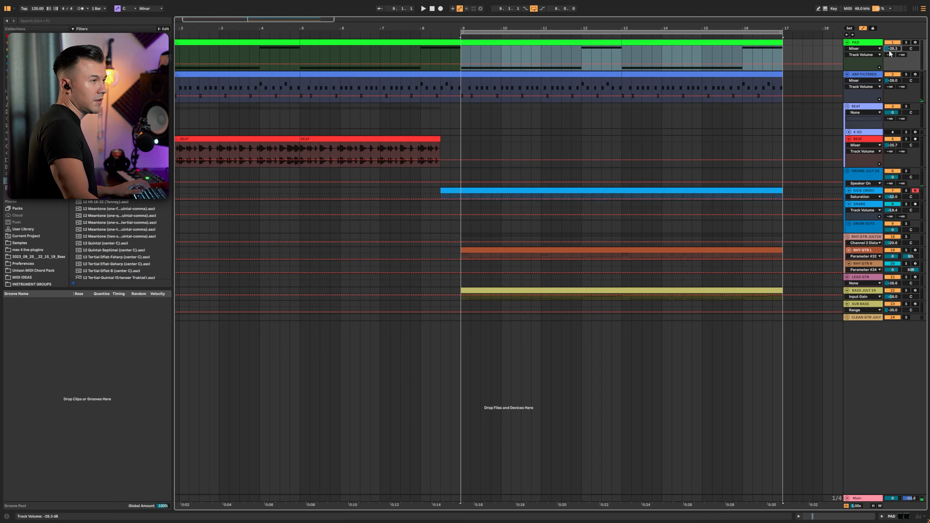
click(613, 44)
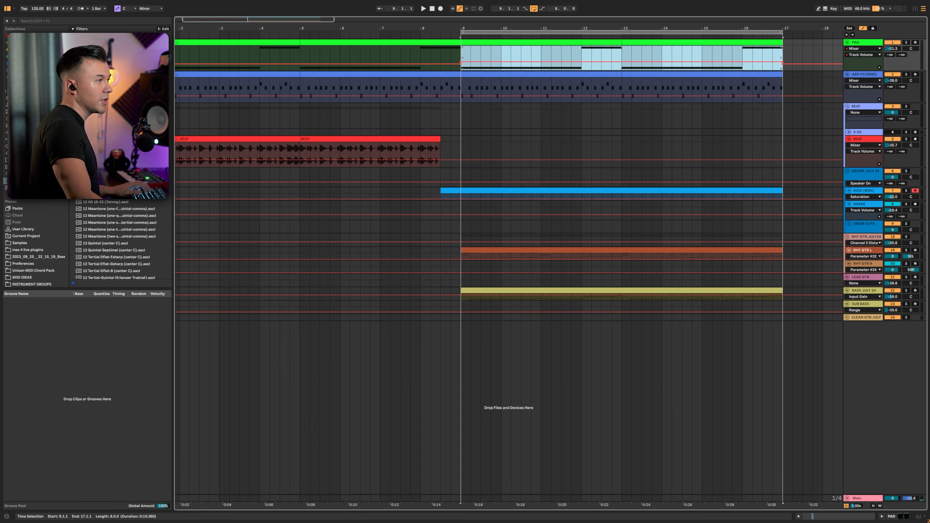
click(560, 43)
shift+click(660, 42)
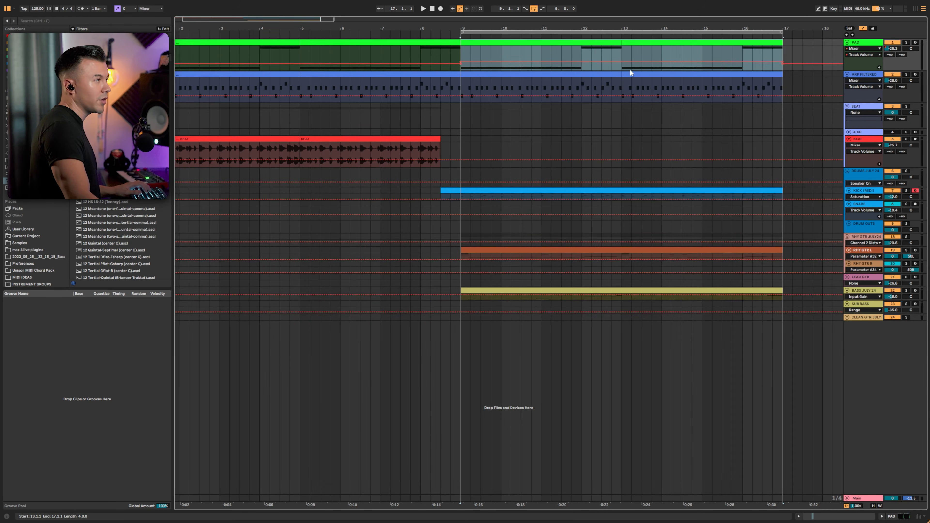
drag(630, 62, 630, 61)
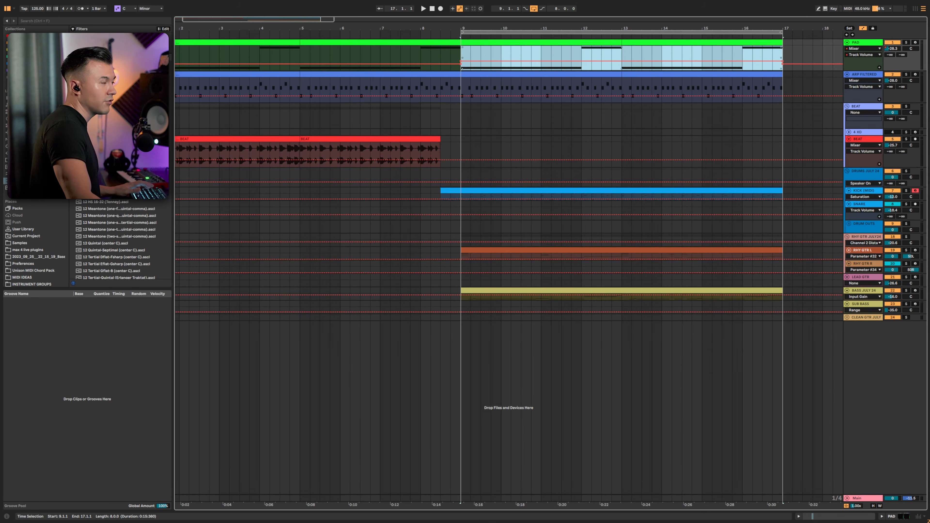
key(space)
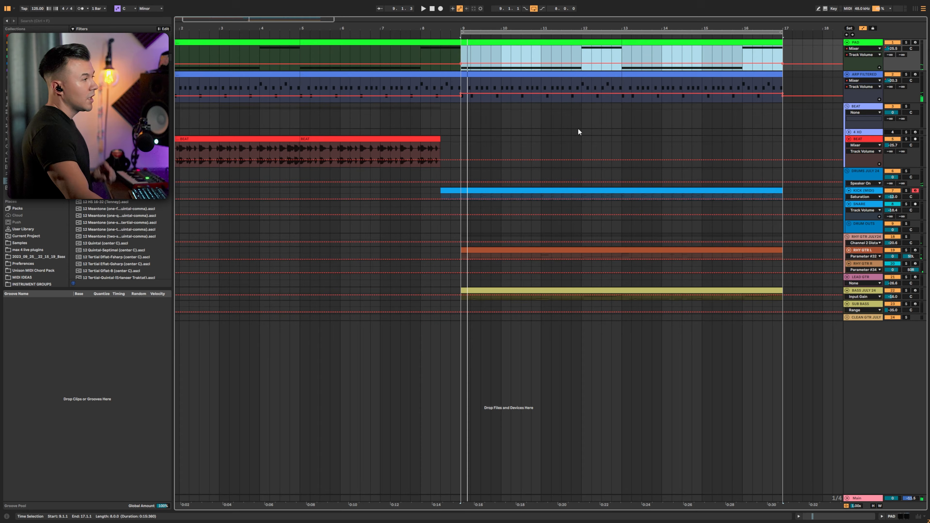
- Hide the automation lanes and make the LEAD GTR track taller
click(584, 118)
click(683, 356)
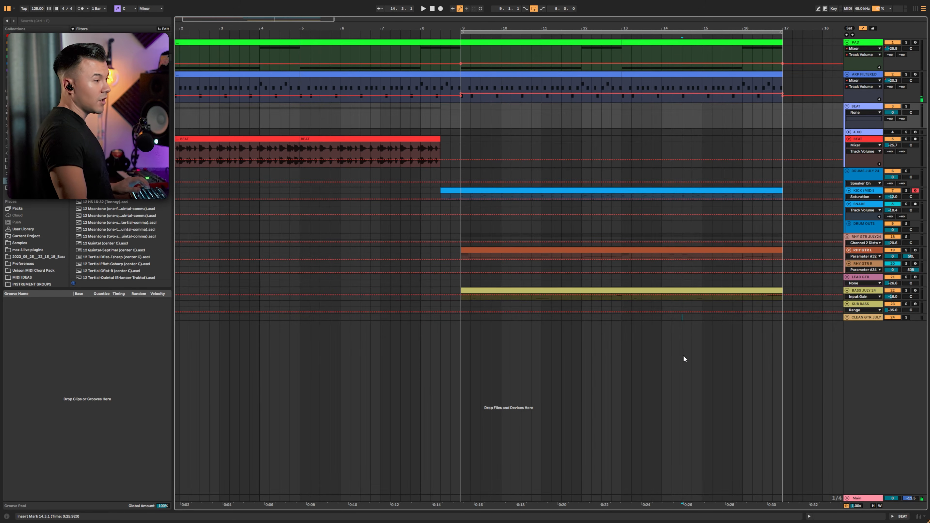
key(a)
click(861, 278)
drag(859, 283, 859, 295)
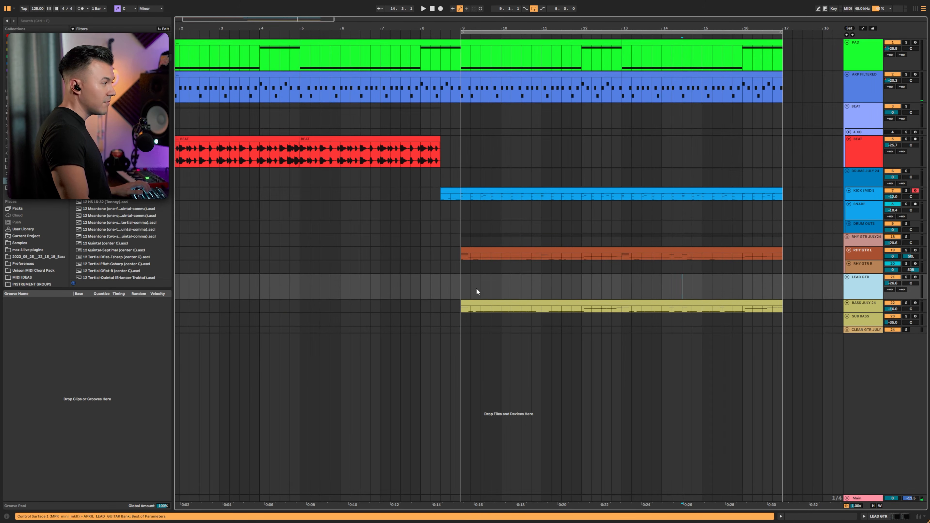
- Insert an empty MIDI clip on LEAD GTR from bar 9 to 17 and play the loop with the track armed
drag(464, 283, 783, 281)
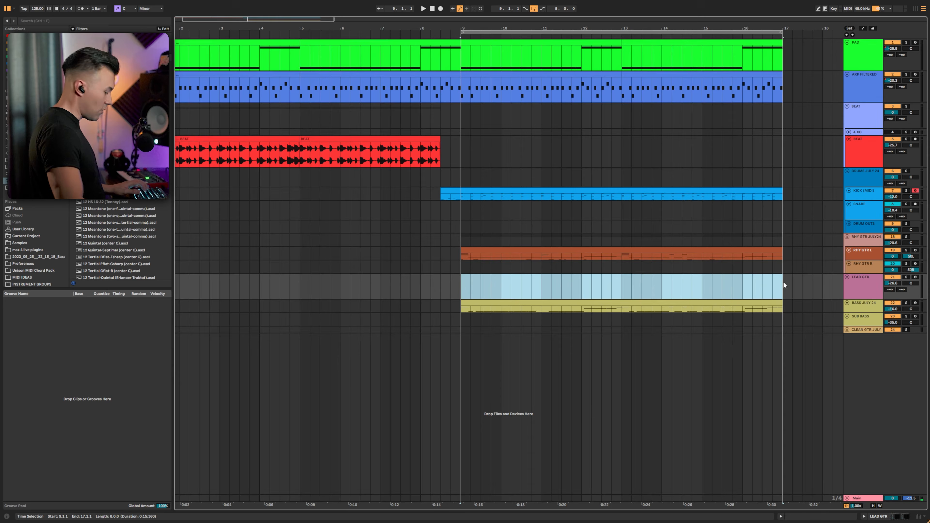
key(ctrl+shift+m)
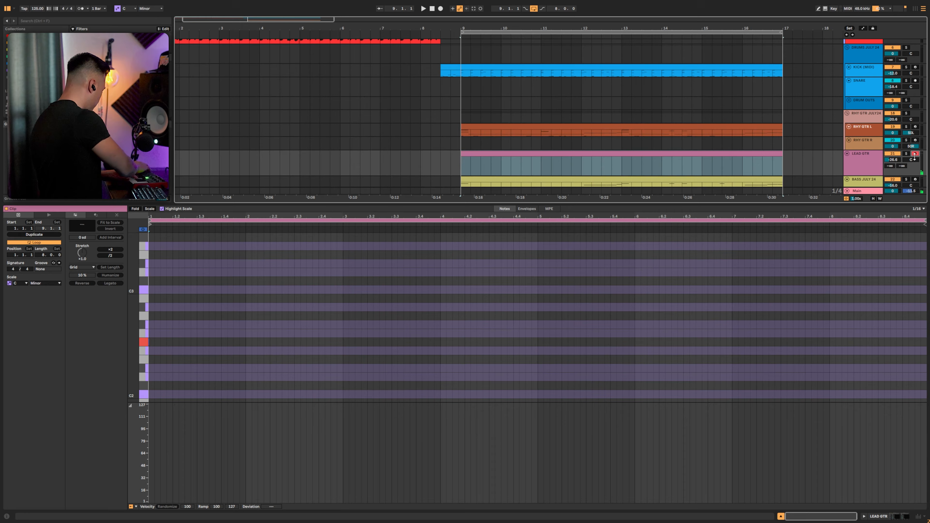
key(space)
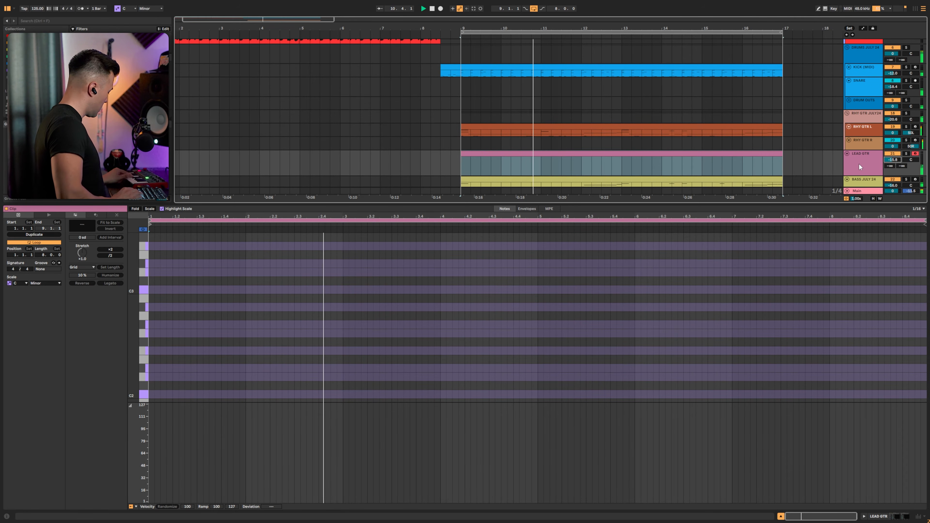
- Write the LEAD GTR melody in F# minor with repeated 1/16 notes on G#4, F#4, C#5, A4 and B4
scroll(184, 300, up, 8)
scroll(185, 300, down, 5)
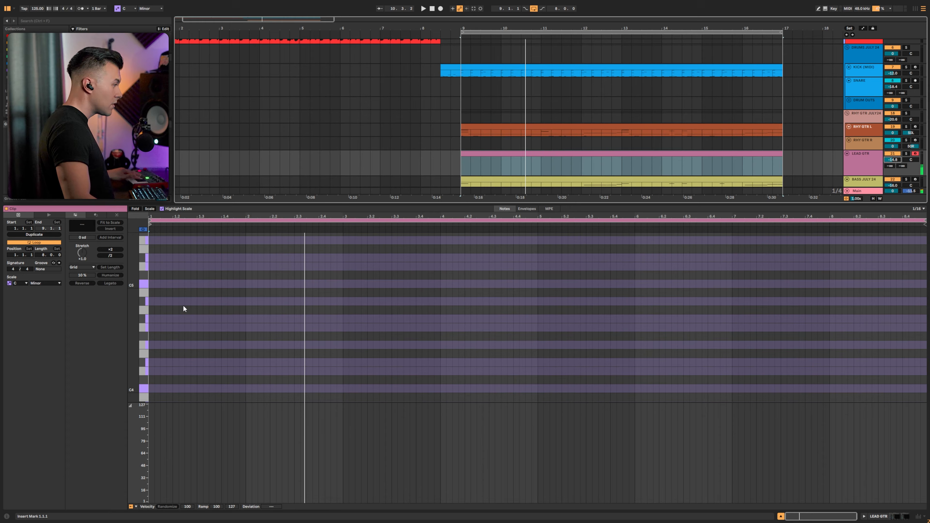
key(space)
double_click(151, 328)
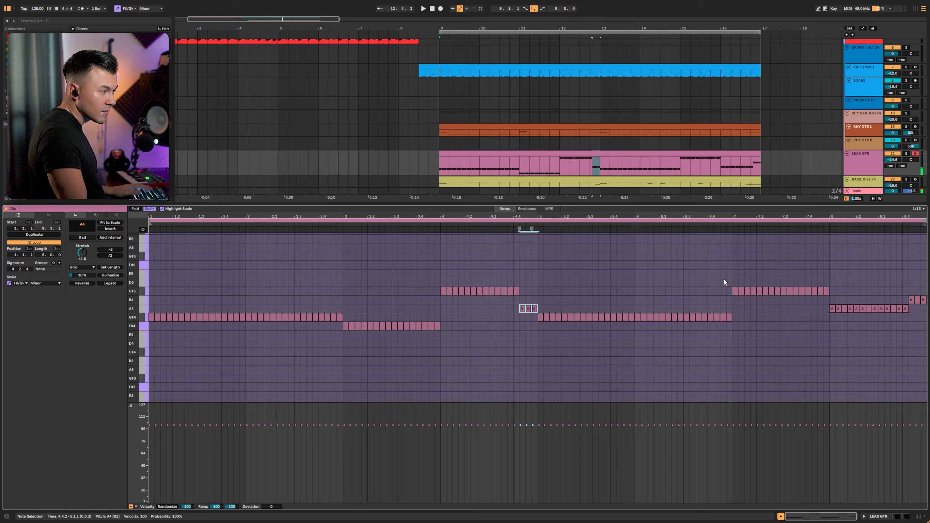
click(734, 278)
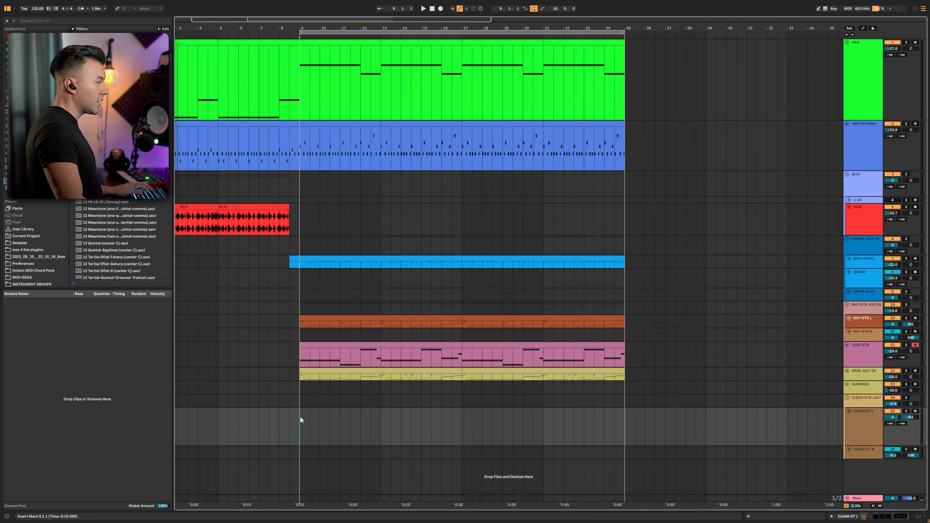
- Create an eight-bar clip on CLEAN GT L from bar 9 and fill its opening bars with overlapping one-bar notes on F#4, D4, C#4 and B3
drag(300, 417, 453, 412)
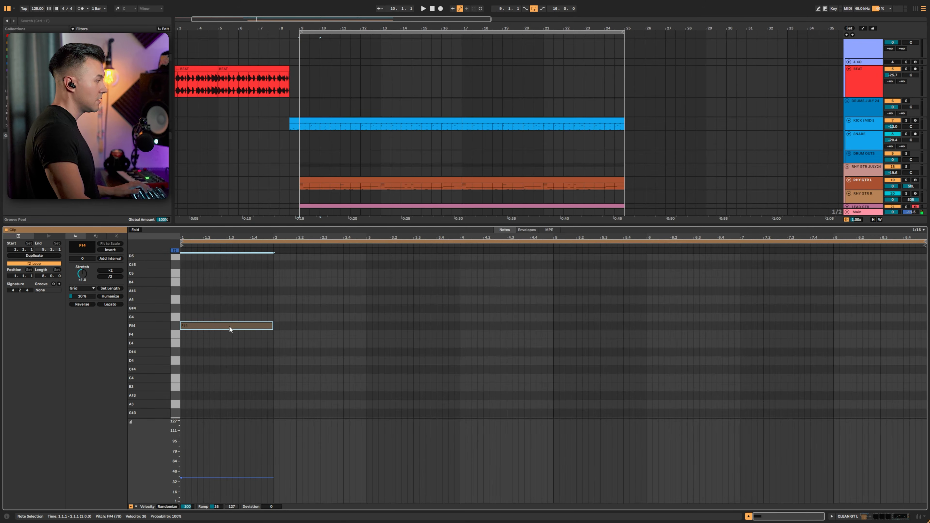
drag(230, 328, 294, 370)
key(space)
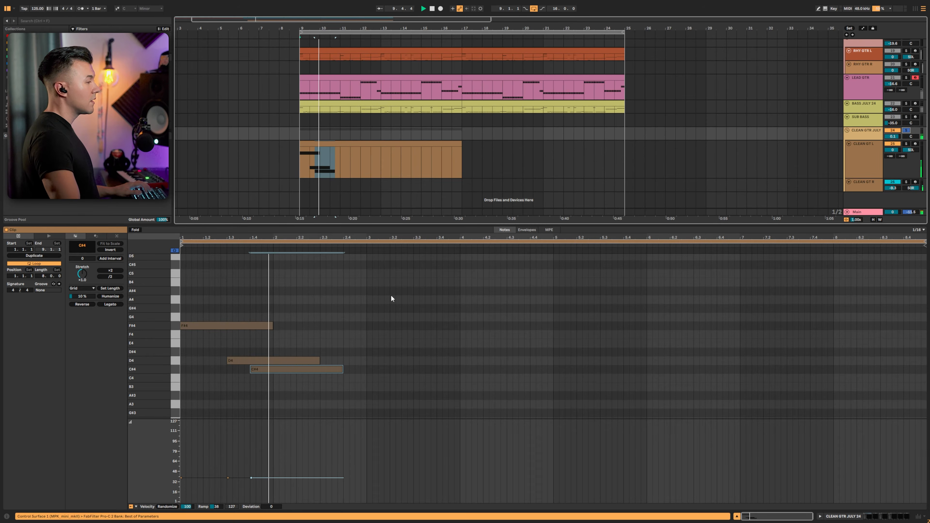
key(space)
mouse_move(251, 359)
mouse_down()
mouse_move(237, 362)
mouse_move(273, 368)
mouse_up()
key(space)
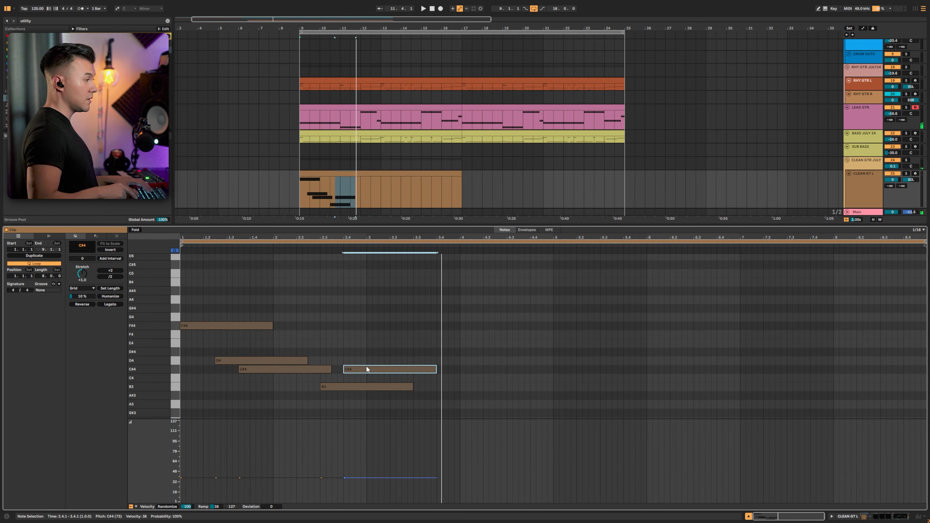
- End the clean guitar phrase's last C#4 note at bar 5 with velocity 1 and duplicate the four-bar phrase to fill the clip
drag(714, 370, 722, 369)
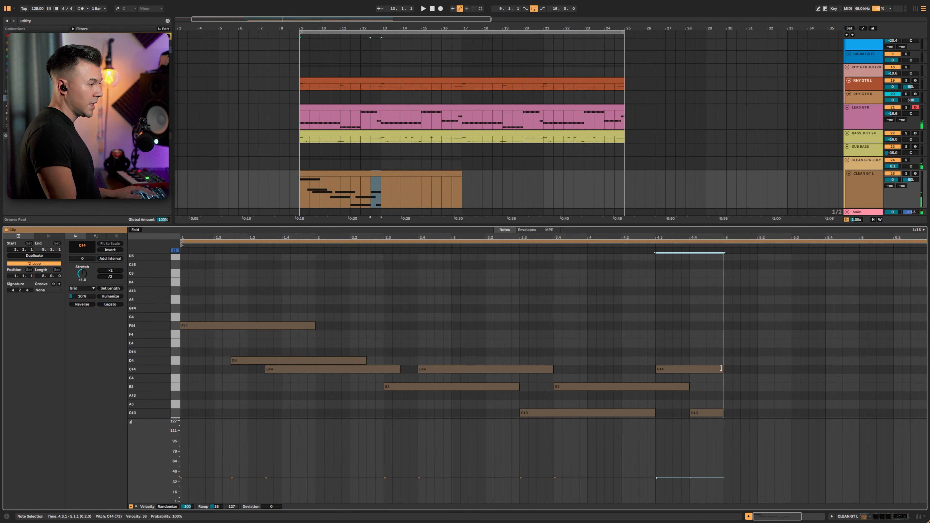
text(1)
key(Return)
key(super+s)
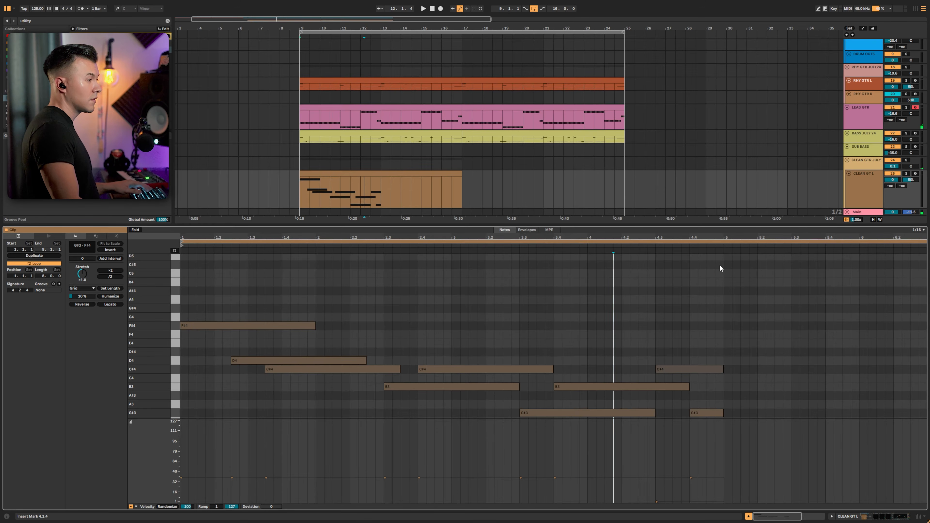
drag(720, 265, 371, 353)
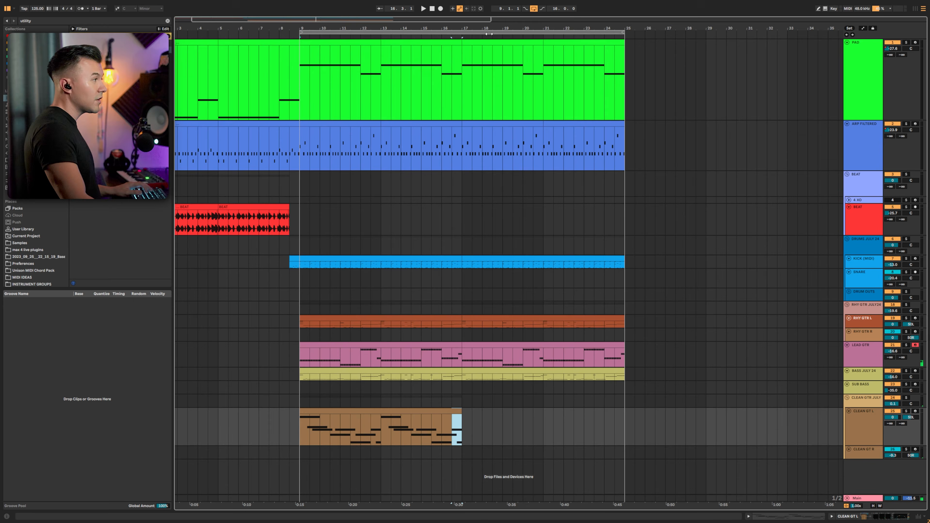
click(487, 44)
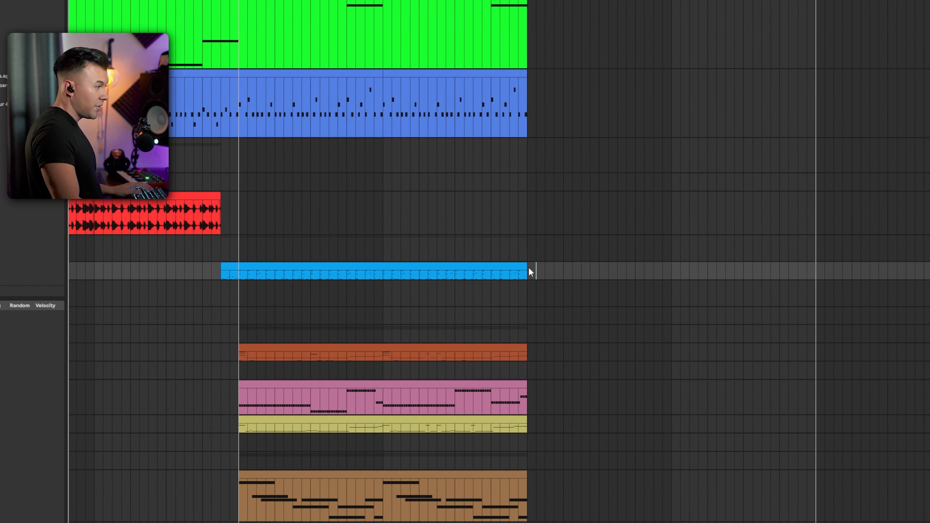
- Insert an empty eight-bar MIDI clip on the KICK (MIDI) track from bar 17 to 25
drag(528, 270, 785, 274)
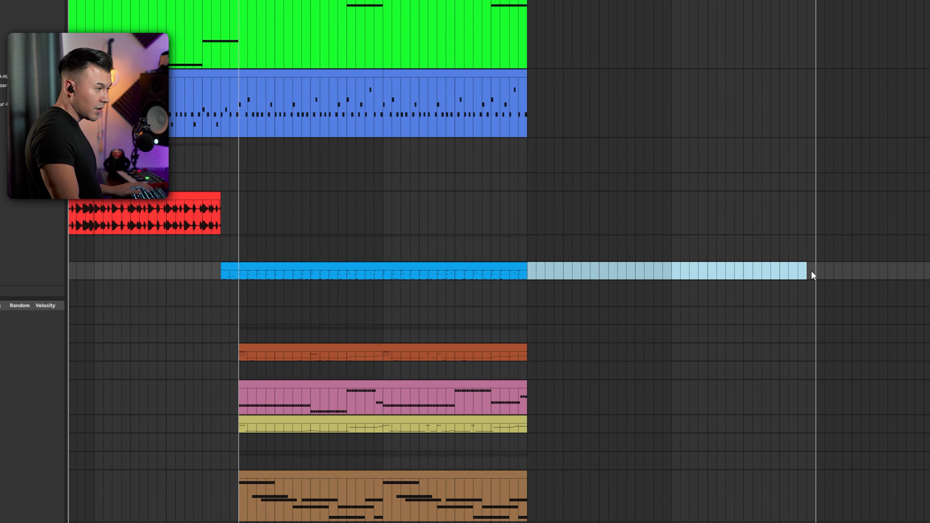
key(ctrl+shift+m)
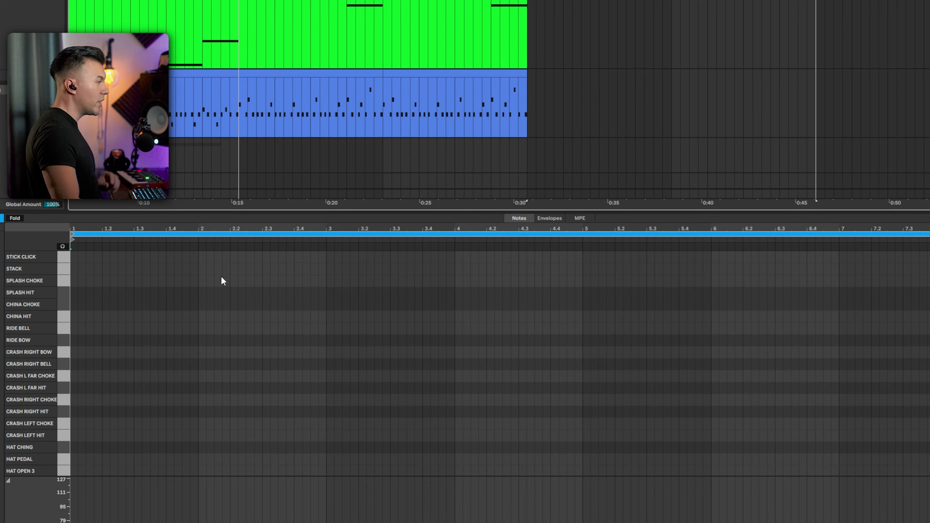
scroll(158, 391, down, 8)
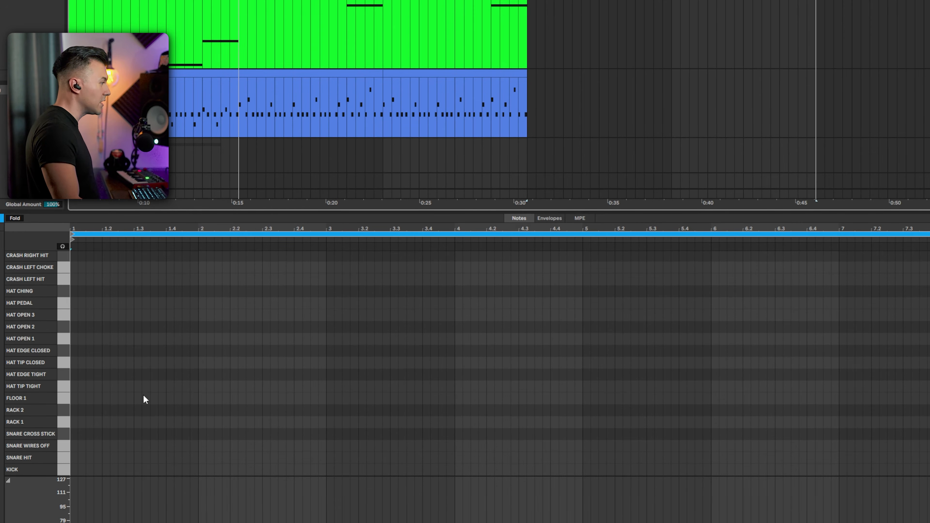
- Place a KICK note at the start of the new drum clip and set the note grid to 1/16
right_click(77, 471)
click(132, 383)
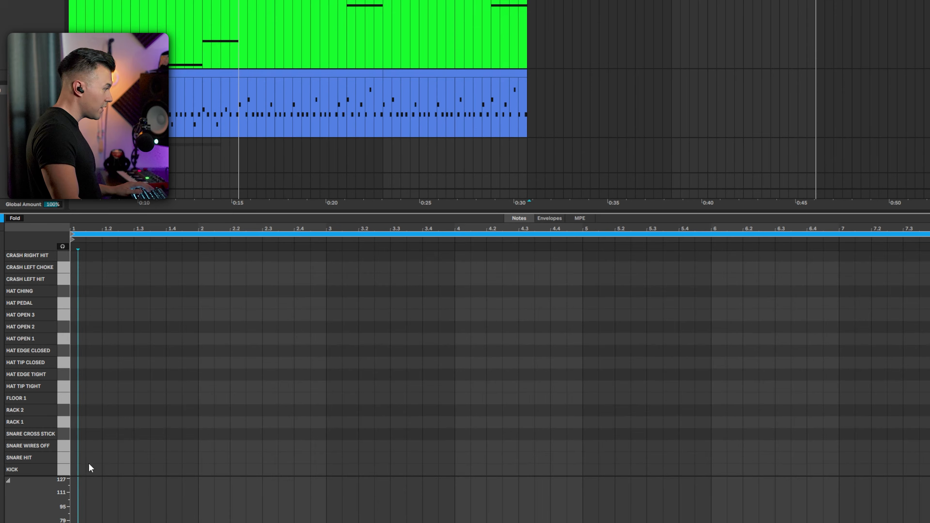
double_click(78, 469)
right_click(79, 469)
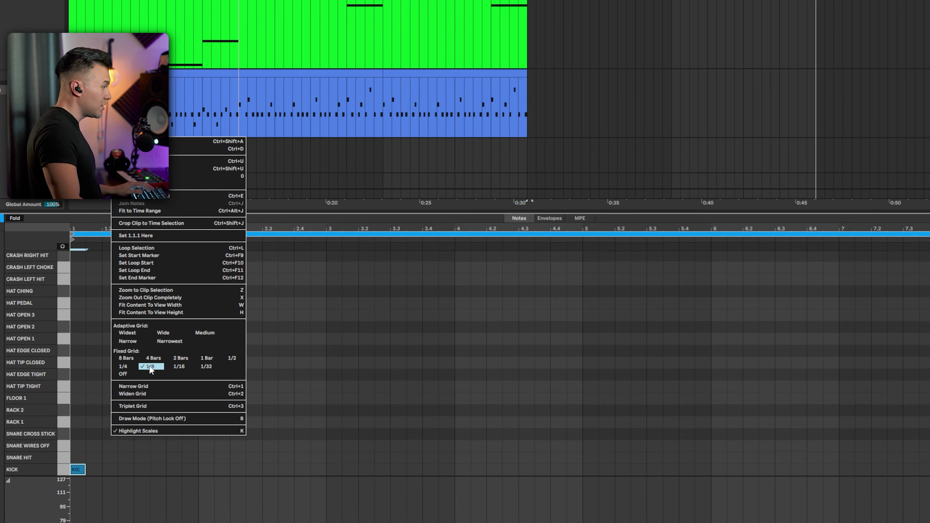
click(178, 366)
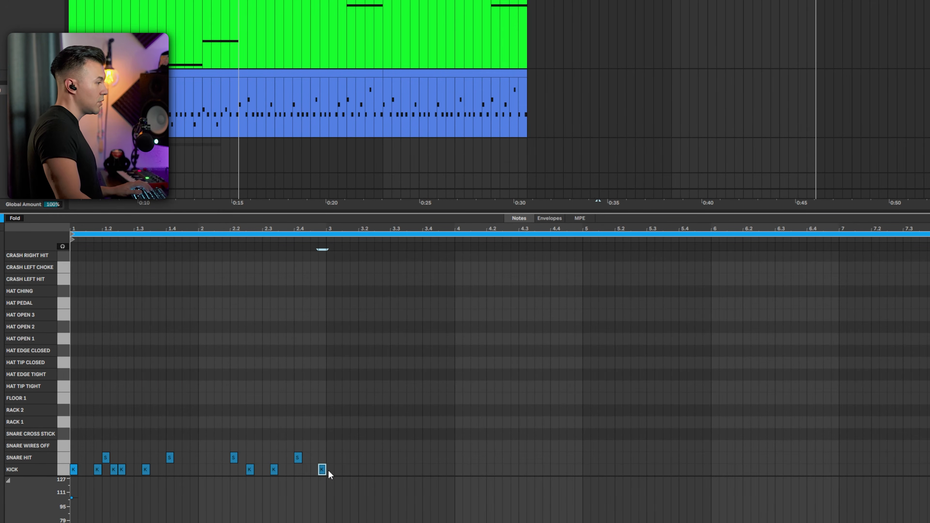
- Complete a two-bar kick and snare pattern, duplicate it into the following bars and listen to the result
double_click(328, 469)
key(ctrl+a)
key(ctrl+d)
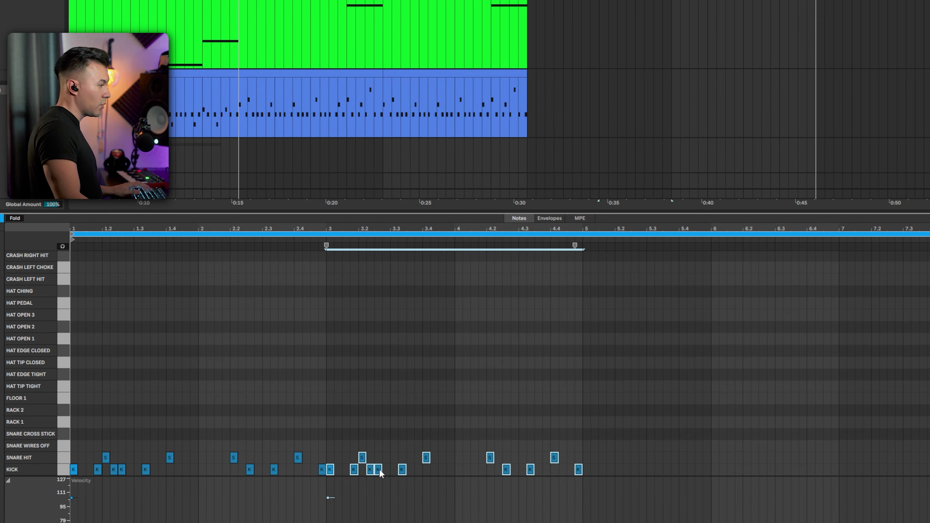
click(558, 442)
key(space)
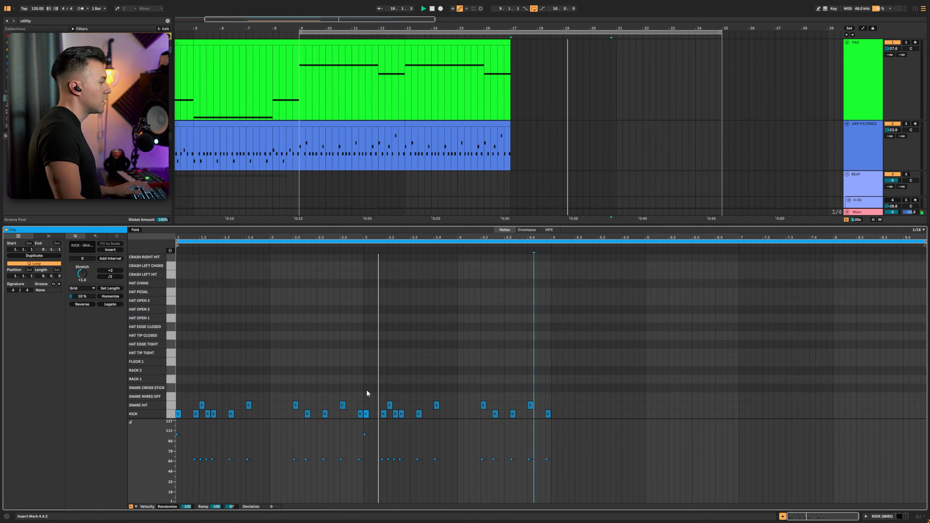
scroll(187, 299, up, 3)
key(space)
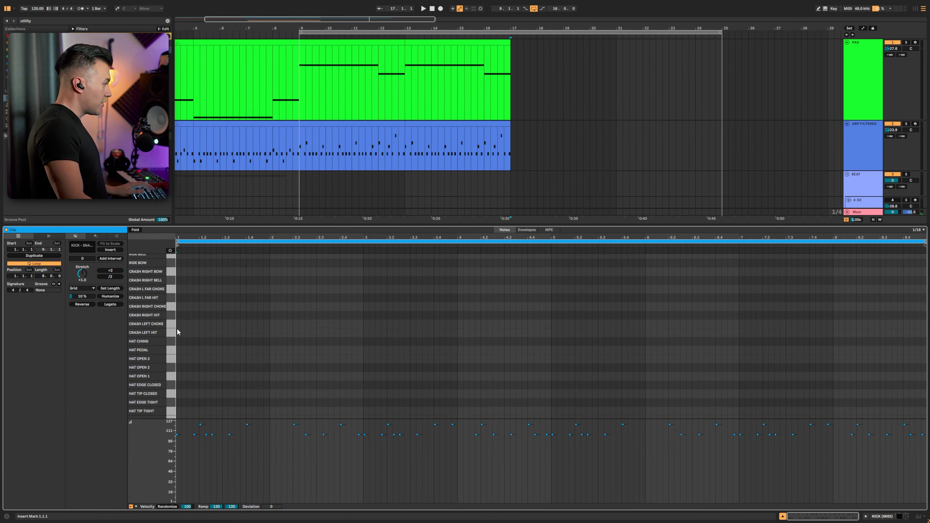
- Add a CRASH LEFT HIT on the first beat and HAT OPEN 2 hits on the first two beats of the drum clip
double_click(179, 332)
scroll(184, 340, down, 4)
double_click(202, 331)
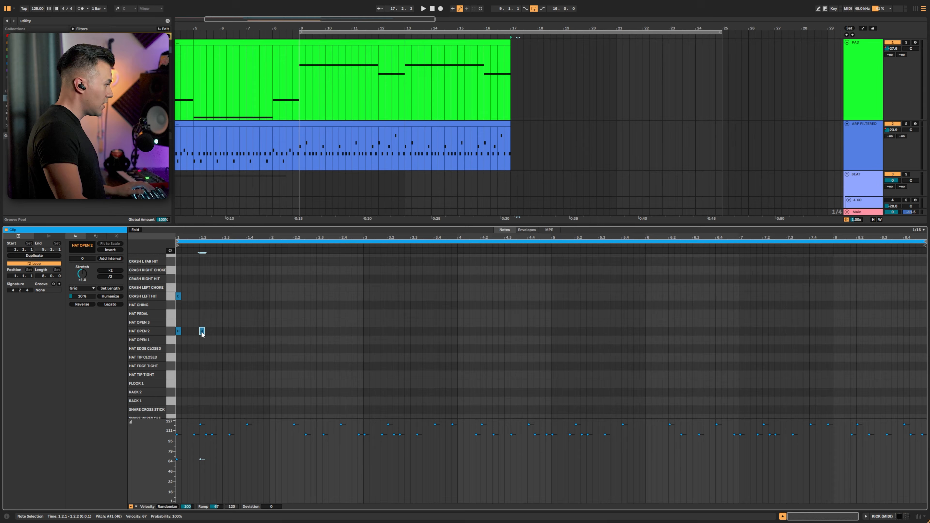
- Duplicate the two HAT OPEN 2 hits repeatedly to give quarter-note hats through the end of bar 8
drag(224, 327, 175, 341)
key(super+d)
key(super+d)
key(super+d)
key(super+d)
key(super+d)
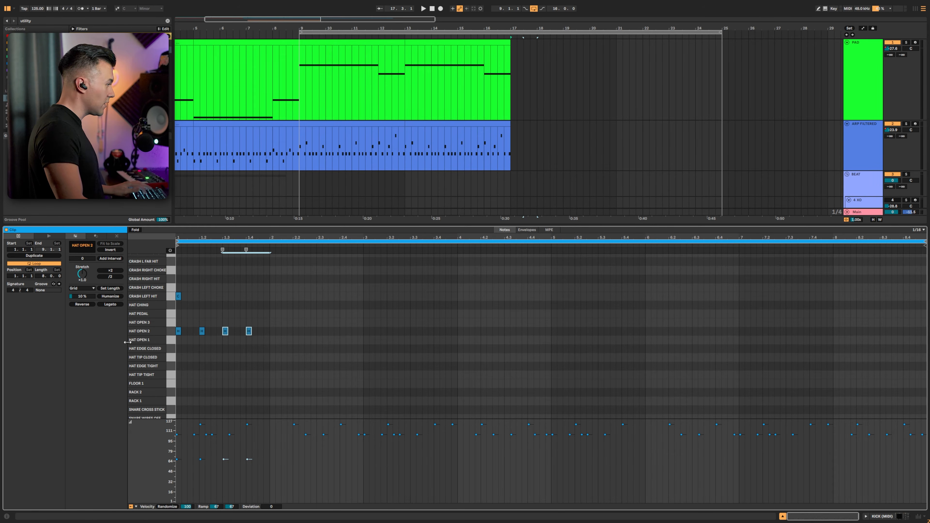
key(super+d)
key(super+d)
key(super+d)
key(super+d)
key(super+d)
key(super+d)
key(super+d)
key(super+d)
key(super+d)
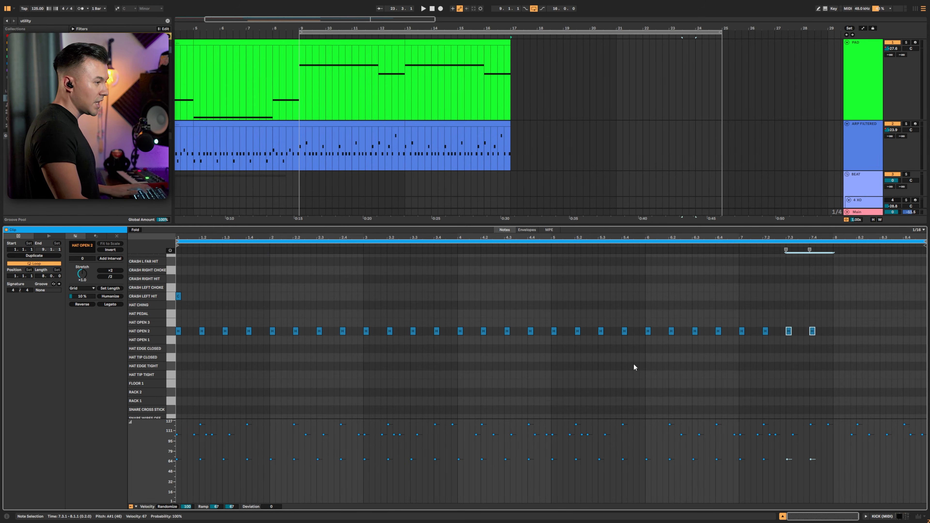
key(super+d)
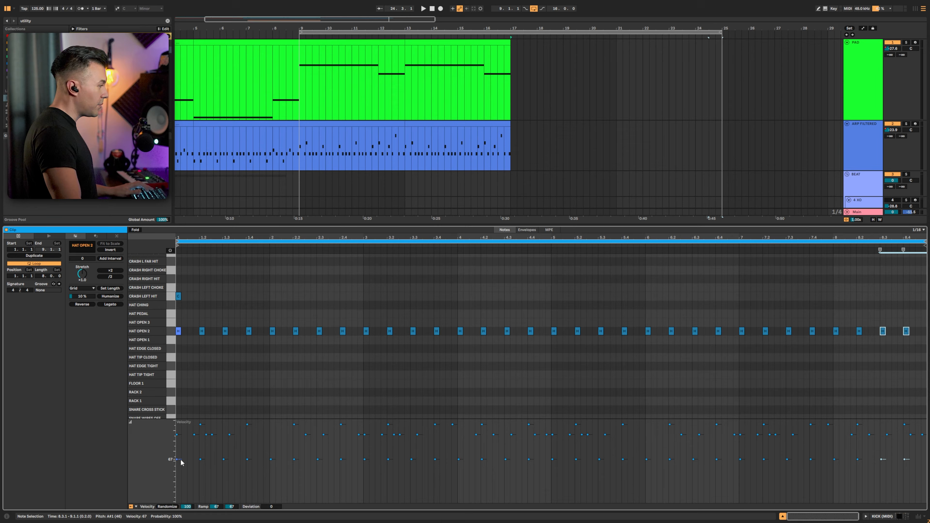
- Set all HAT OPEN 2 notes to velocity 85, fold the editor to the used drum rows and play the groove
key(super+a)
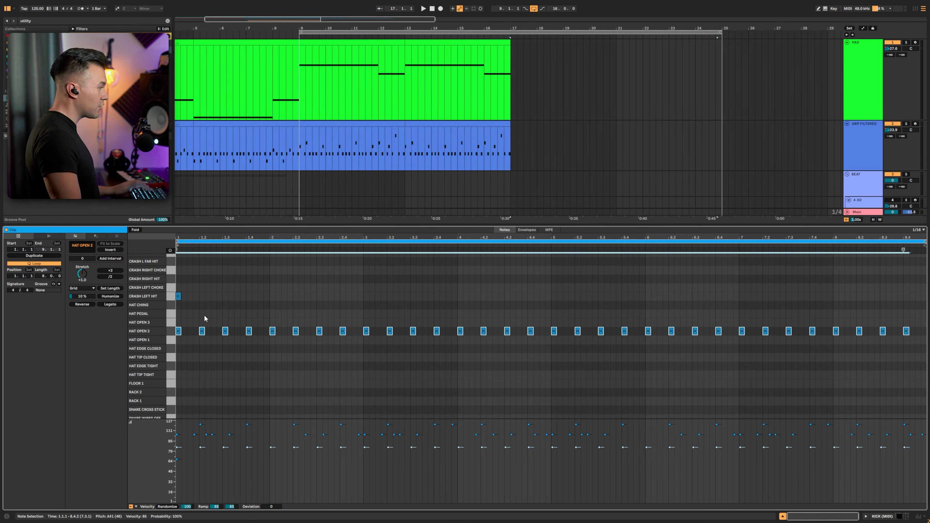
click(210, 367)
key(f)
key(space)
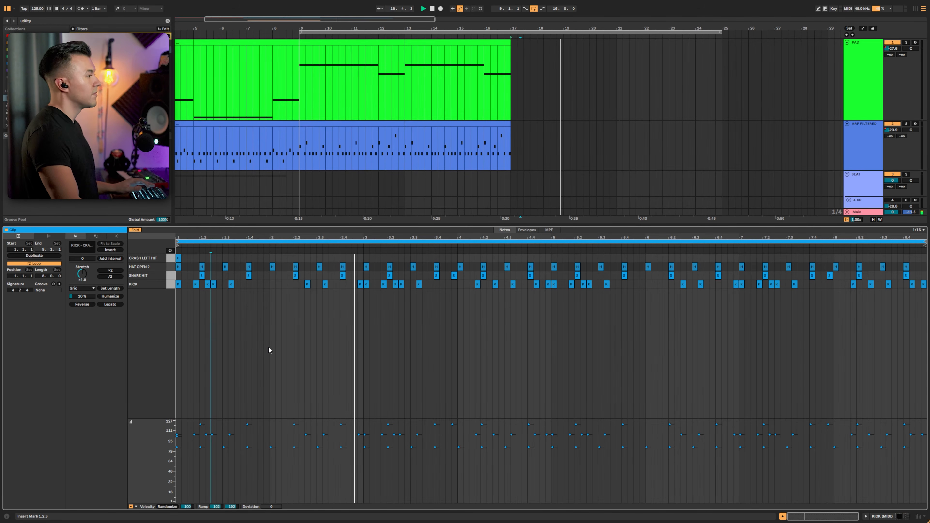
- Raise the velocity of all HAT OPEN 2 notes to about 95
key(space)
click(170, 267)
key(ctrl+shift+Up)
click(134, 230)
click(135, 230)
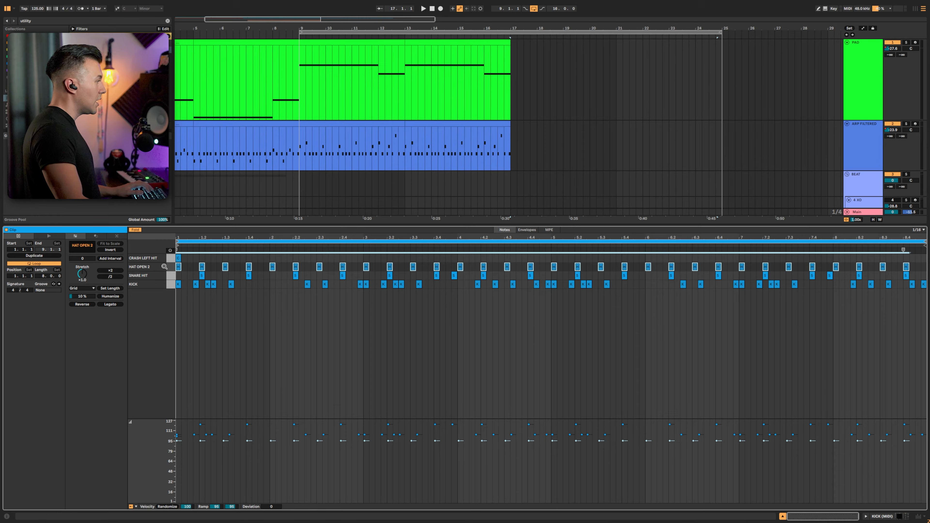
- Duplicate the ghost SNARE HIT notes at velocity 58 and nudge the copies between the main hits across bars 2 and 3
right_click(209, 308)
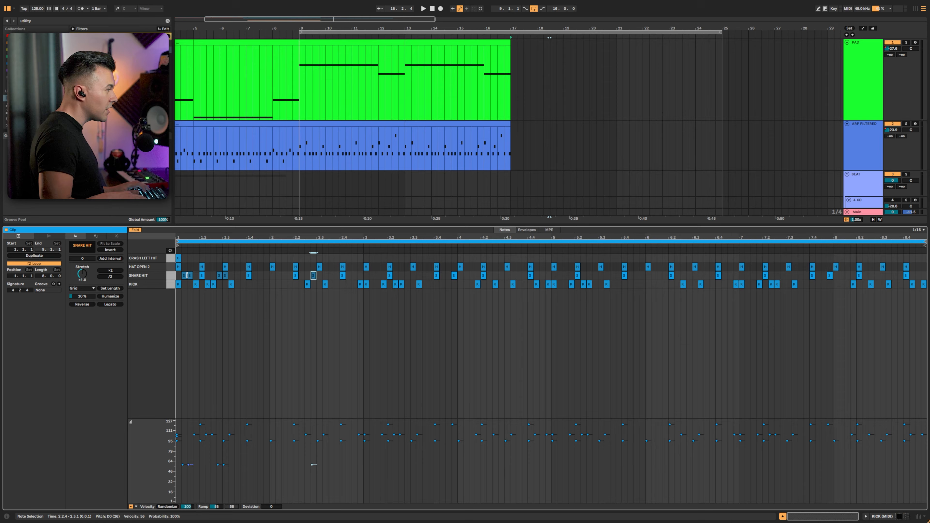
key(Right)
key(Right)
key(Right)
key(ctrl+d)
key(Right)
key(Right)
key(Right)
key(Right)
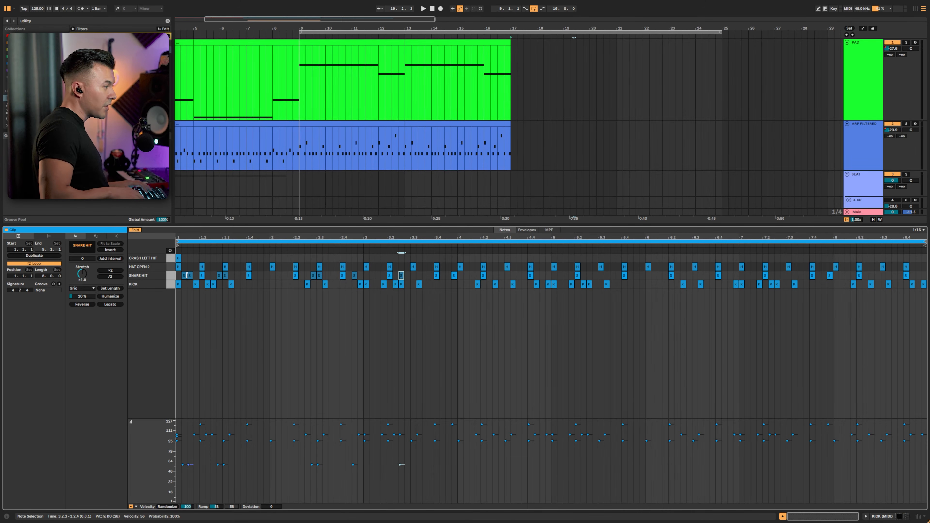
key(Left)
key(Left)
key(Left)
key(Left)
key(Left)
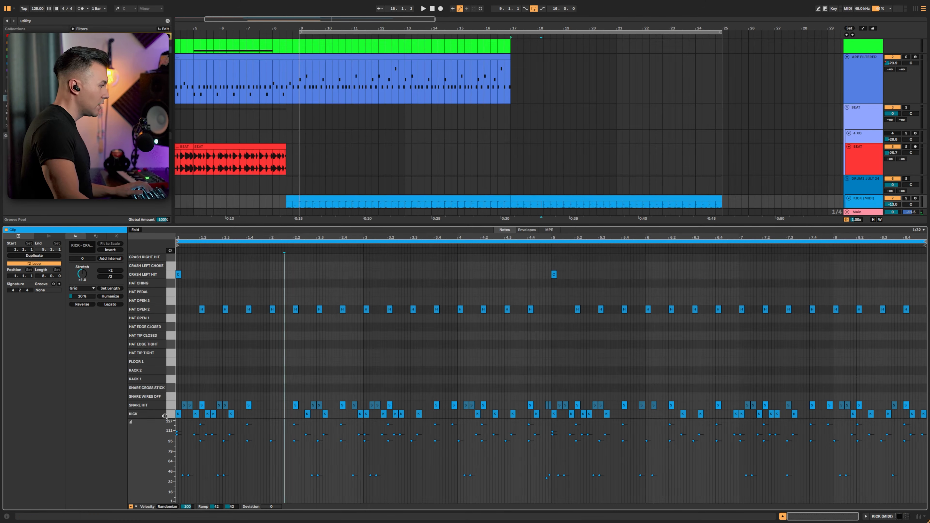
- Copy the kick rhythm into a new clip on BASS JULY 24 from bar 17 to 25
key(ctrl+a)
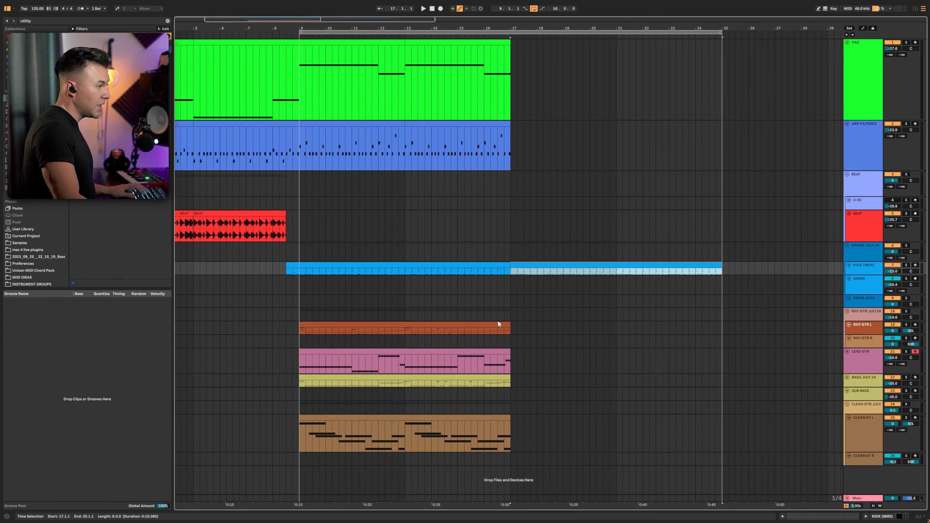
drag(513, 380, 675, 379)
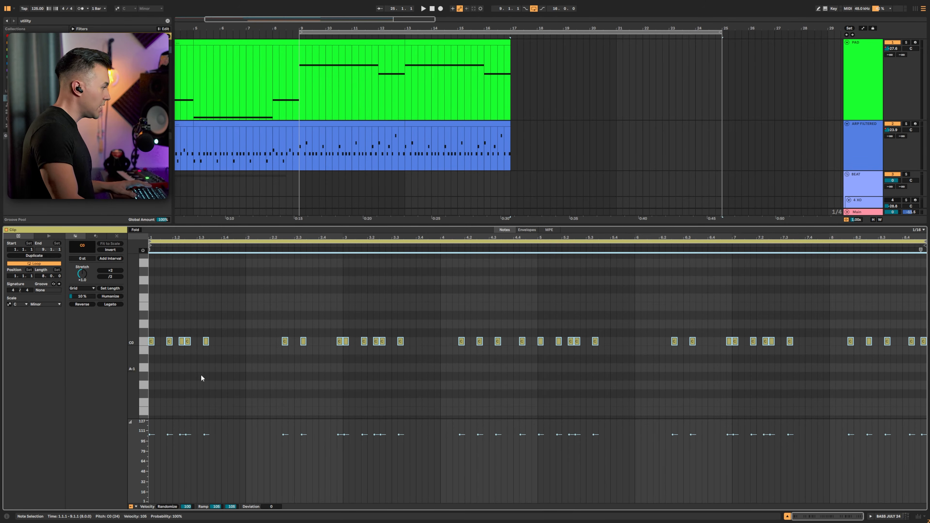
scroll(165, 322, up, 2)
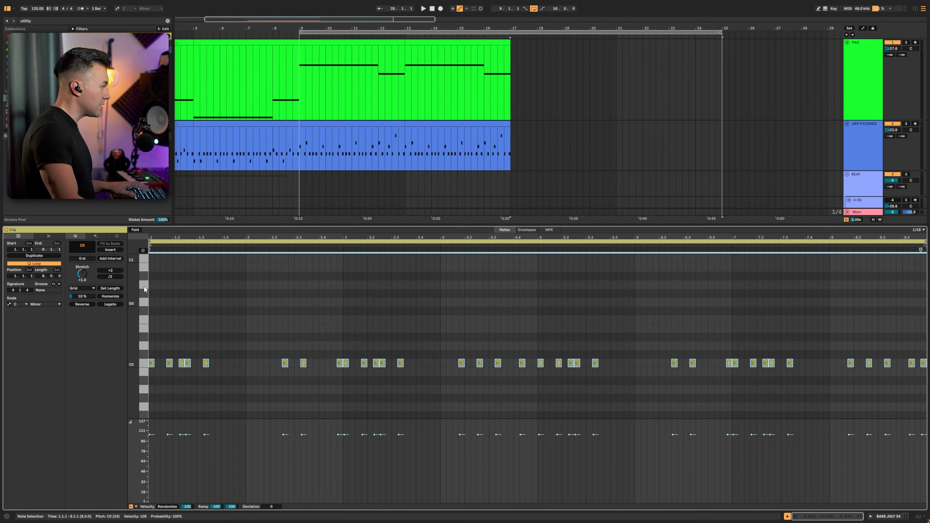
- Make all the bass notes in the new clip legato and transpose them from C0 up to F#1
click(106, 304)
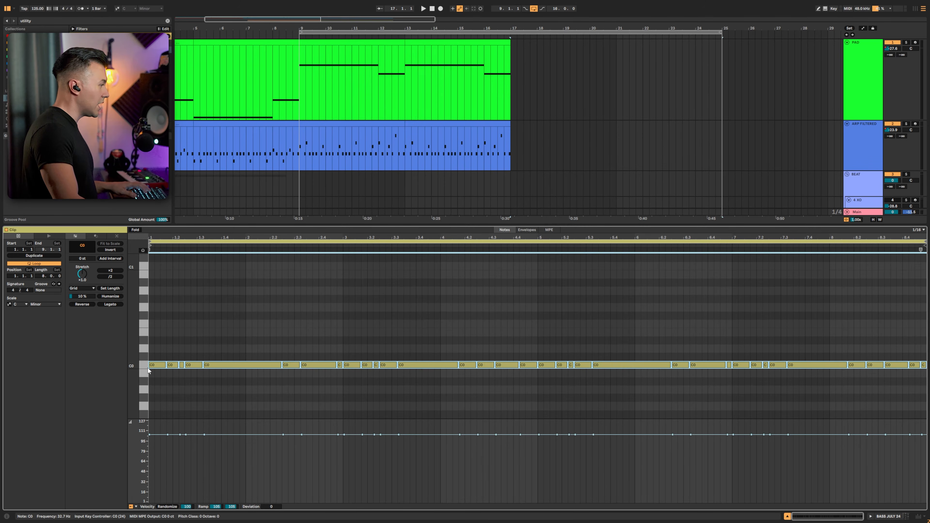
key(Up)
key(Up)
key(Up)
key(Up)
key(Up)
key(Up)
key(shift+Up)
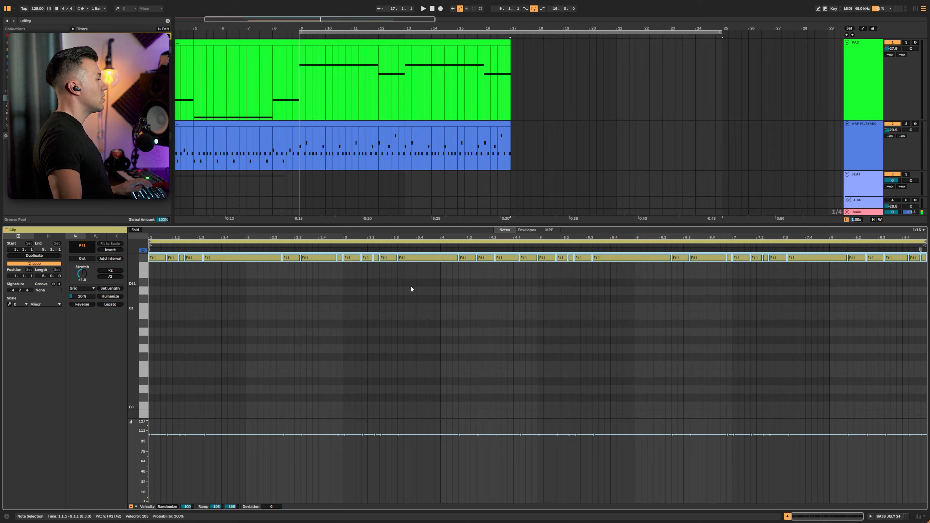
scroll(266, 275, up, 4)
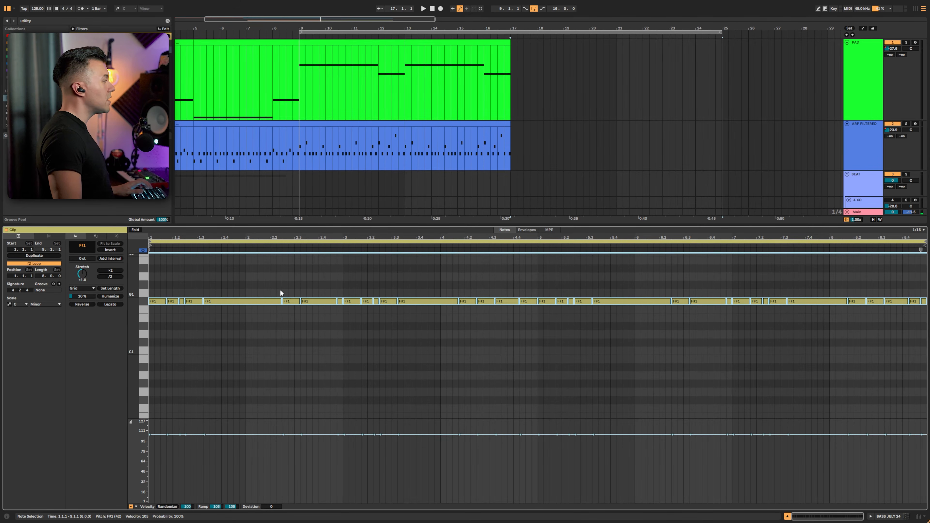
- Shorten the F#1 bass notes before the gaps in bars 1 and 3 and raise the first two notes of the bar 4 phrase to A1
drag(280, 299, 227, 298)
key(space)
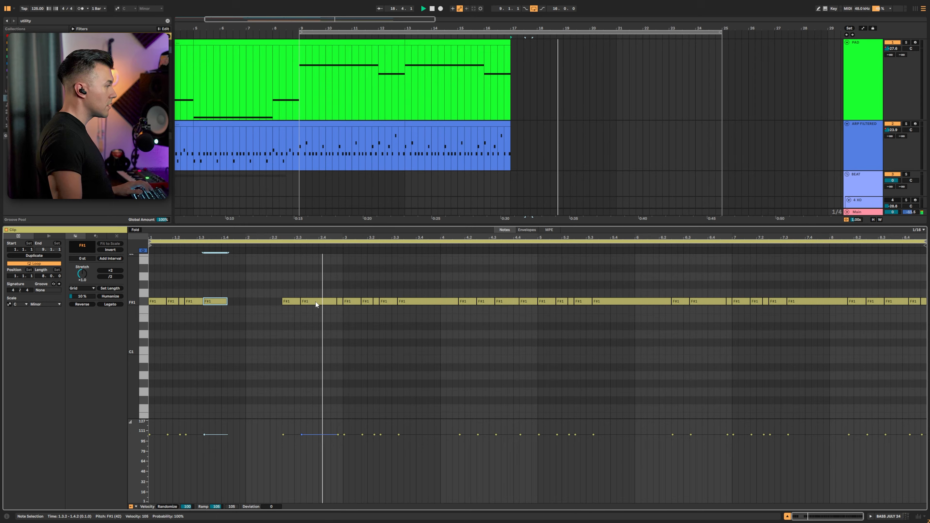
key(space)
drag(457, 300, 483, 310)
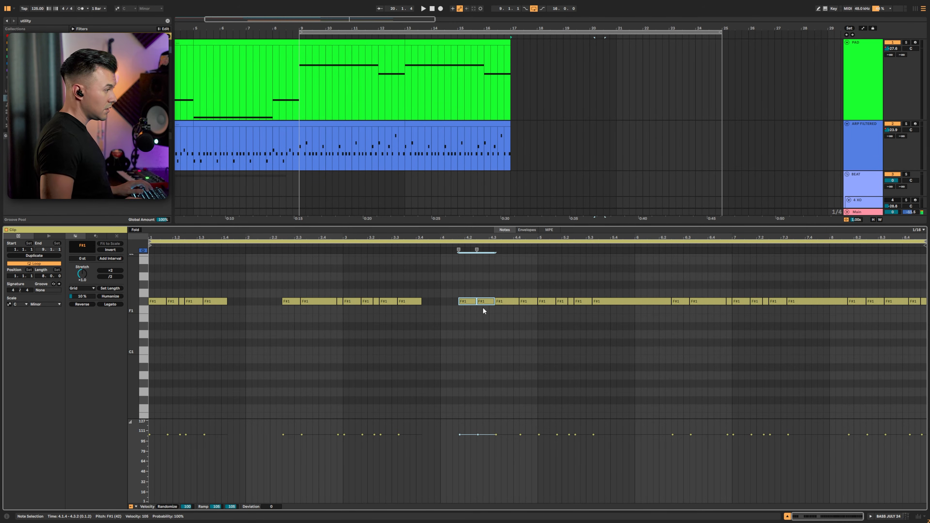
key(Up)
key(Up)
key(Up)
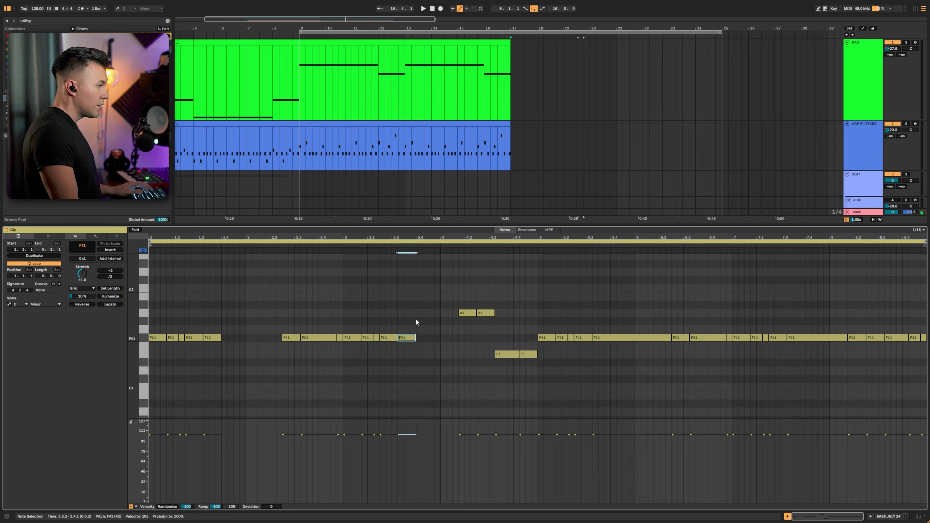
- With the kick clip shown alongside the bass clip, move selected bass notes to G1 and shorten the F#1 note ending bar 23
scroll(421, 152, down, 5)
scroll(421, 156, down, 2)
scroll(416, 175, up, 3)
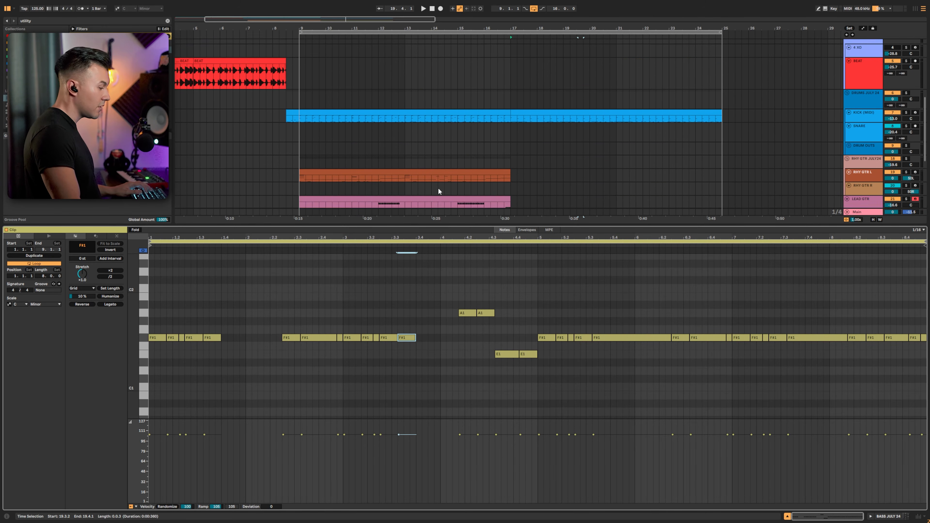
scroll(438, 188, down, 5)
click(577, 127)
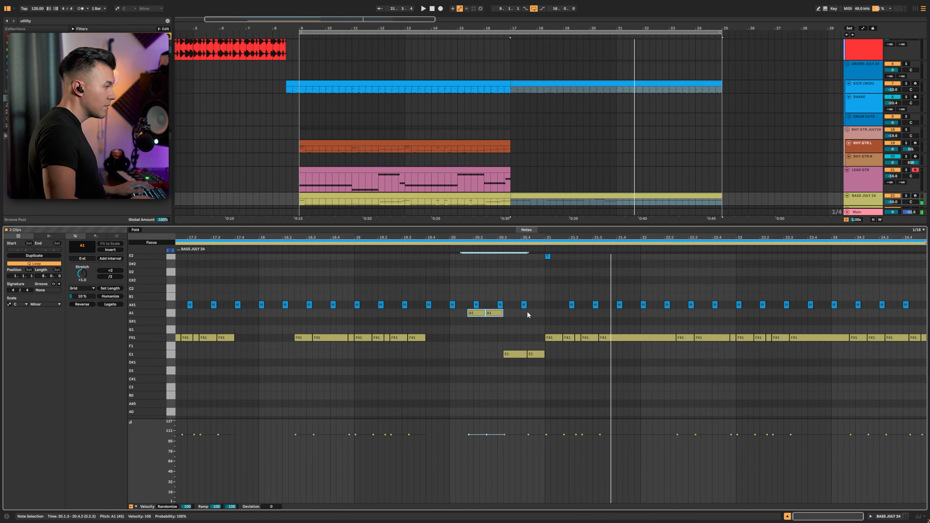
key(Down)
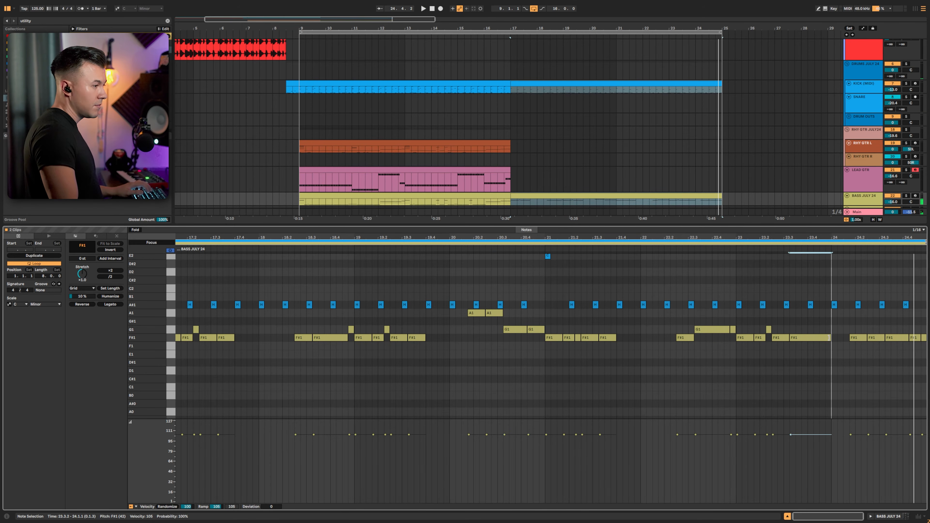
drag(830, 337, 869, 342)
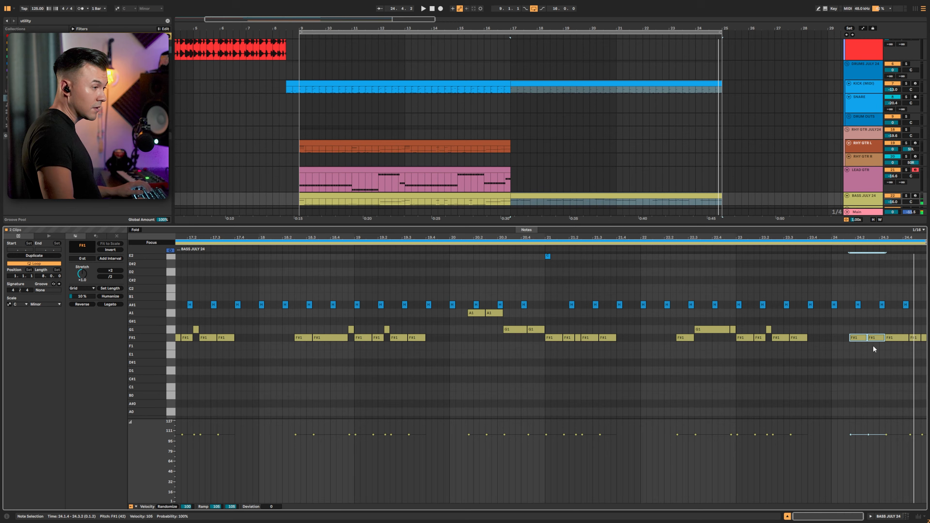
- Copy the bass clip from bar 17 to 25 onto RHY GTR L and transpose all its notes down one octave
key(super+alt+l)
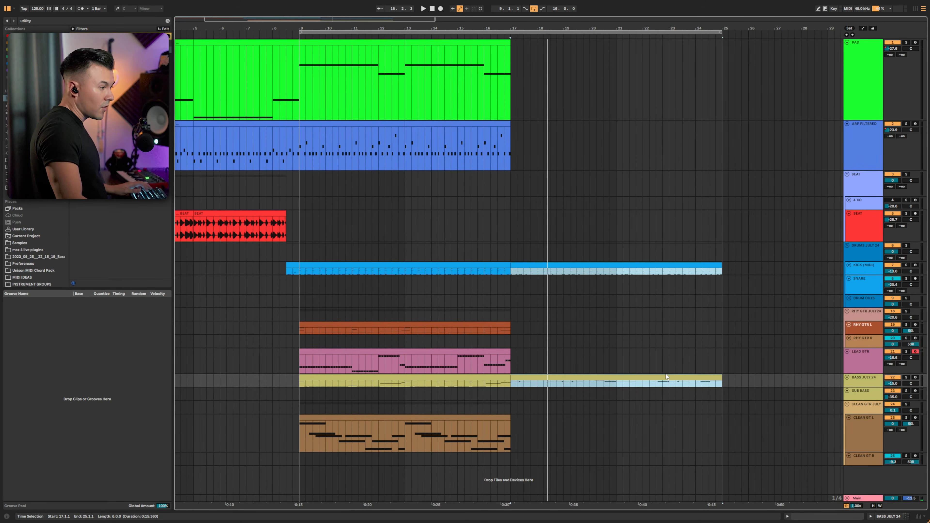
click(620, 385)
key(super+alt+l)
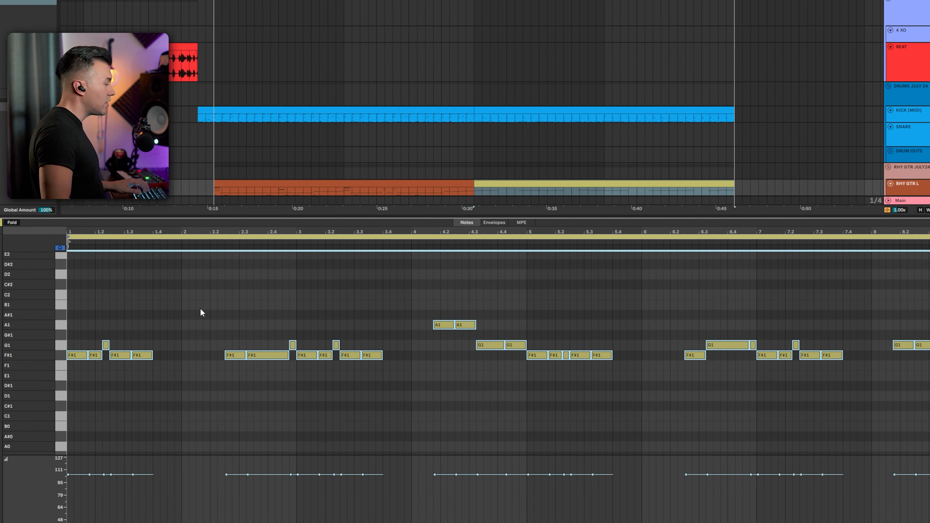
key(shift+Down)
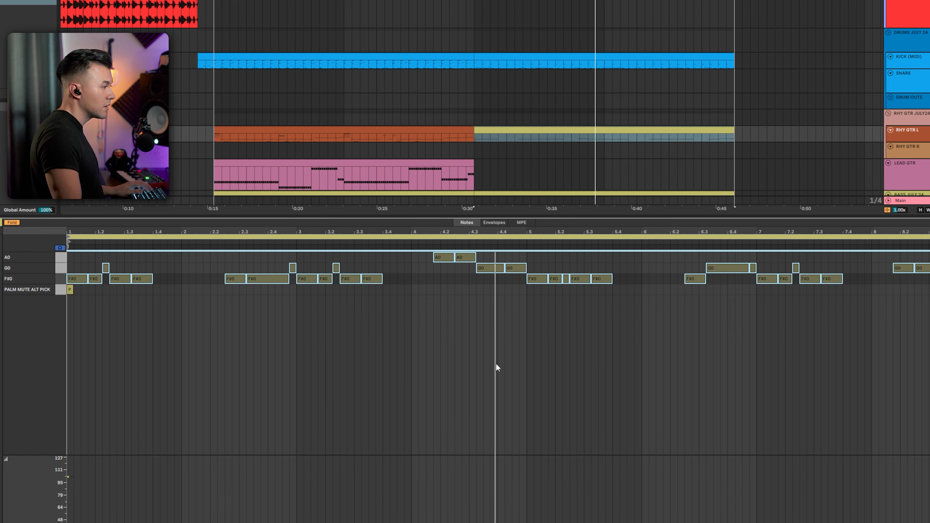
- Add a Sustain Alt Pick keyswitch at the A0 notes in bar 4 and a Palm Mute Alt Pick keyswitch at bar 5
double_click(437, 290)
key(space)
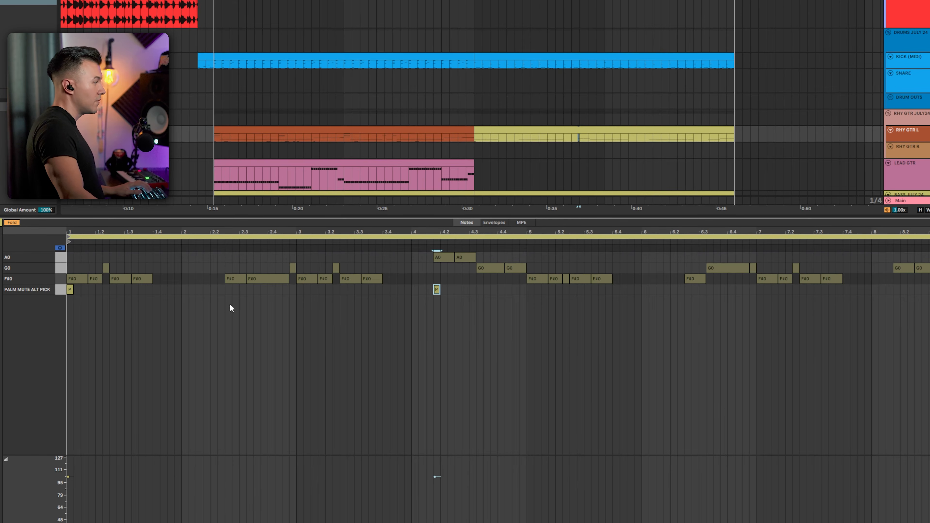
click(15, 227)
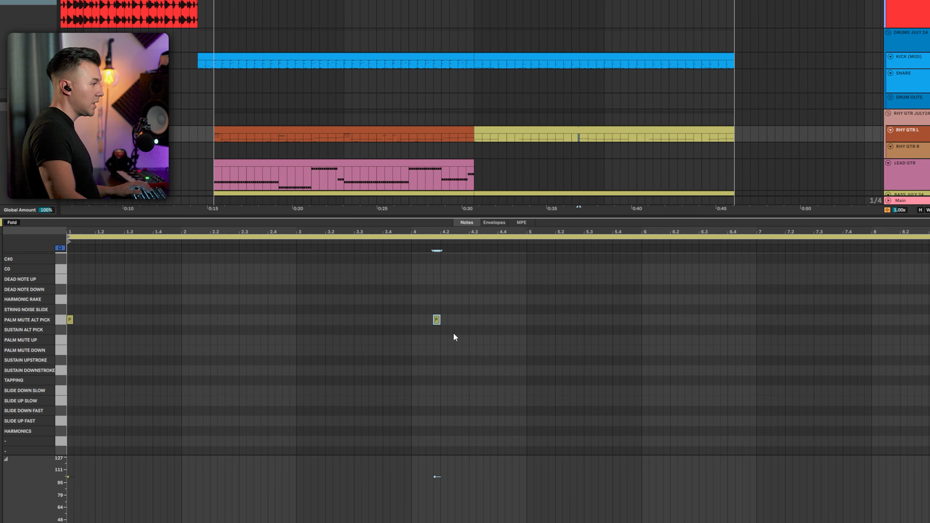
click(12, 223)
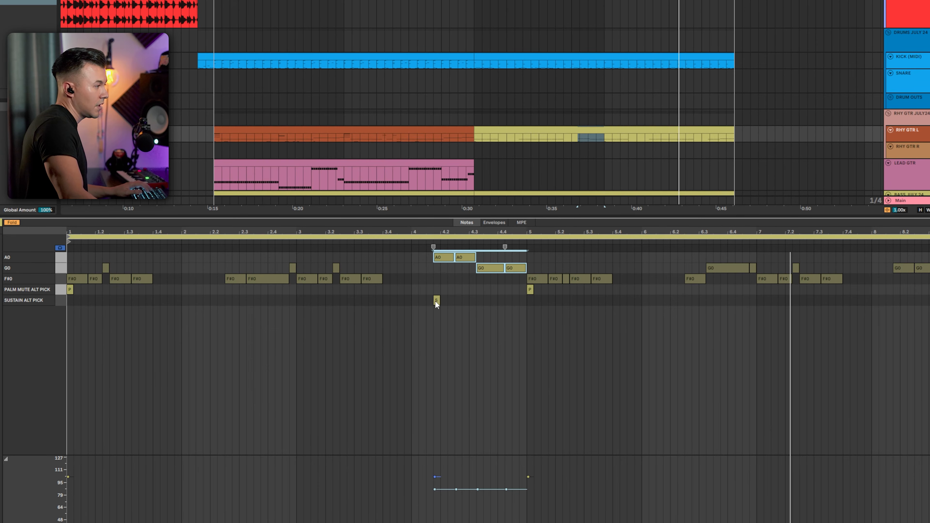
- Copy the keyswitches so Sustain Alt Pick covers the G0 notes in bars 6 and 8, with Palm Mute Alt Pick at bar 7
drag(436, 302, 551, 296)
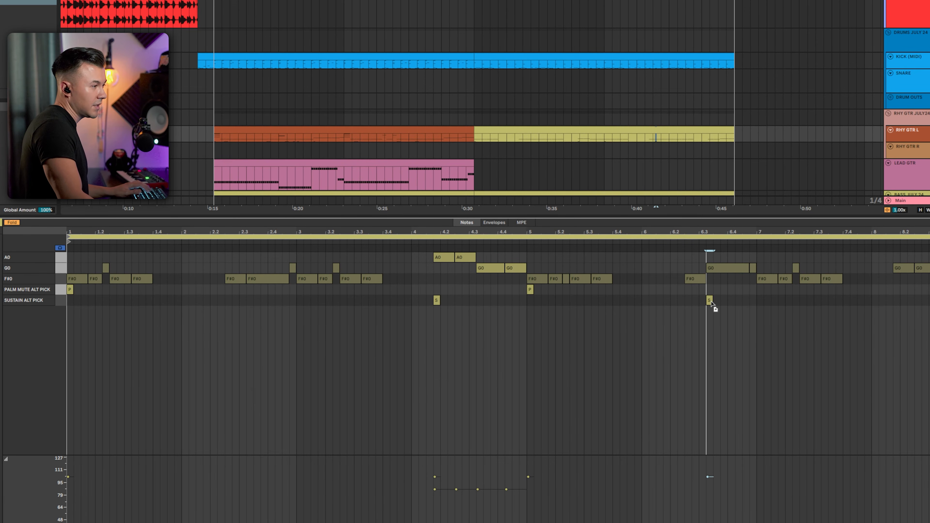
drag(758, 290, 757, 291)
key(ctrl+d)
key(Right)
key(Right)
key(Right)
key(Right)
key(Right)
key(Right)
key(Right)
key(Right)
key(Right)
key(Right)
key(Right)
key(Right)
key(Right)
key(Right)
key(Right)
key(Right)
key(Right)
key(Right)
key(Right)
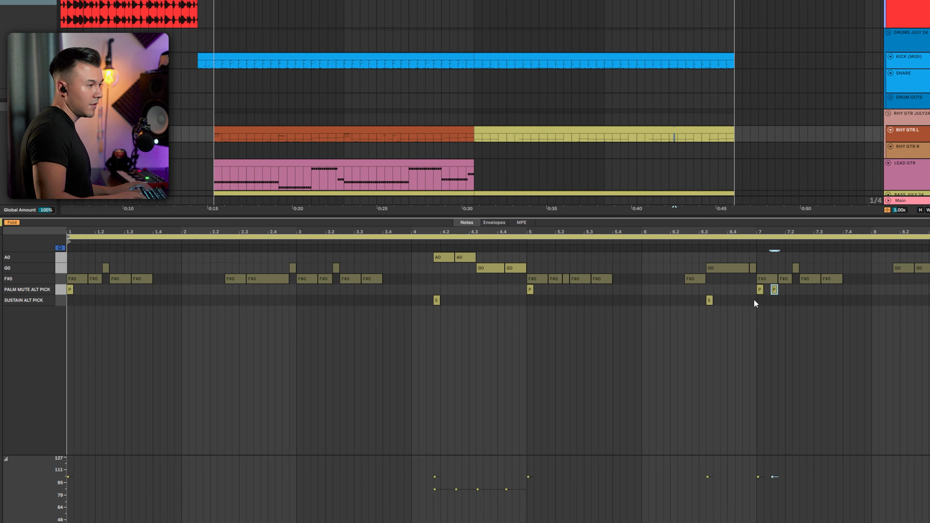
key(Down)
key(Left)
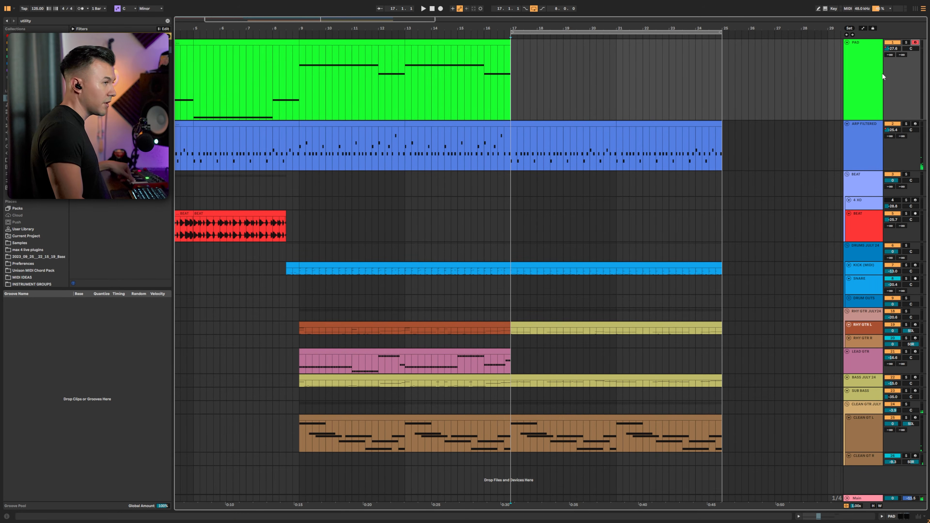
- Play the looped section from bar 17 to 25 with the PAD track armed
key(space)
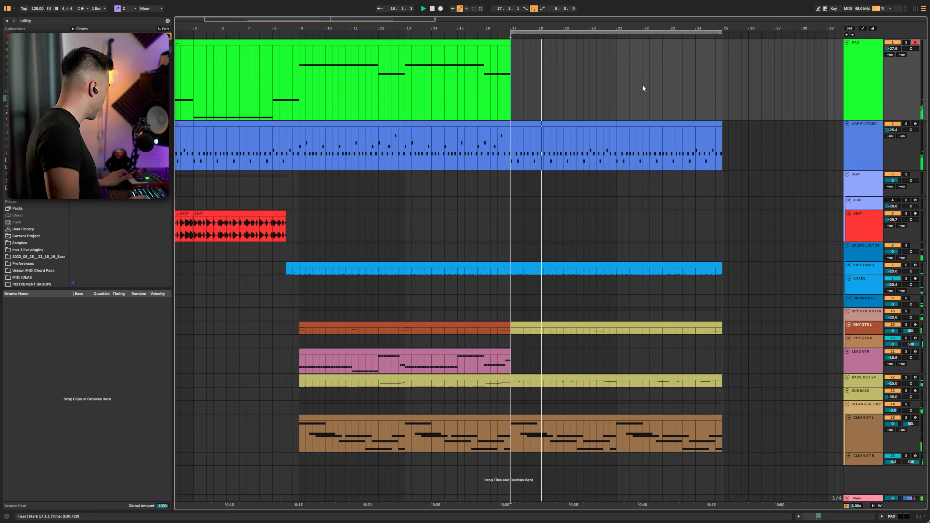